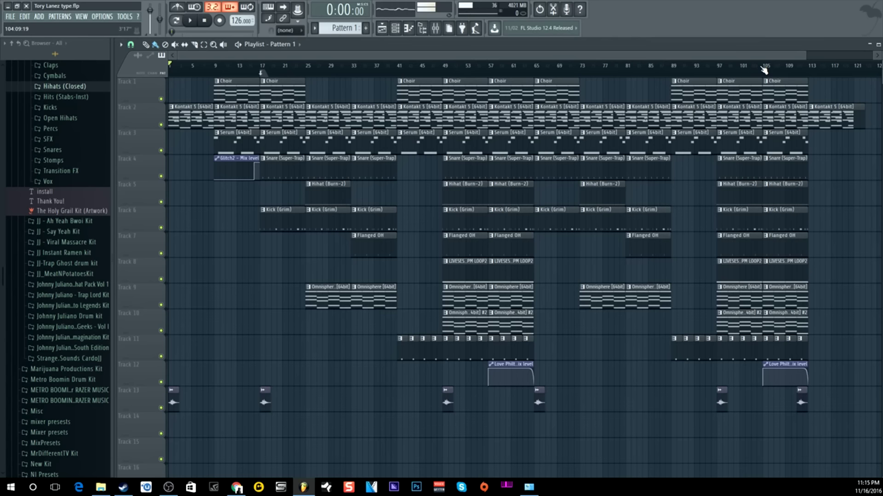
- Play the arrangement from the start, view the Keys chords in the piano roll and the channel list, and return to the playlist
{"action": "left_click_drag", "start_coordinate": [806, 56], "coordinate": [793, 53]}
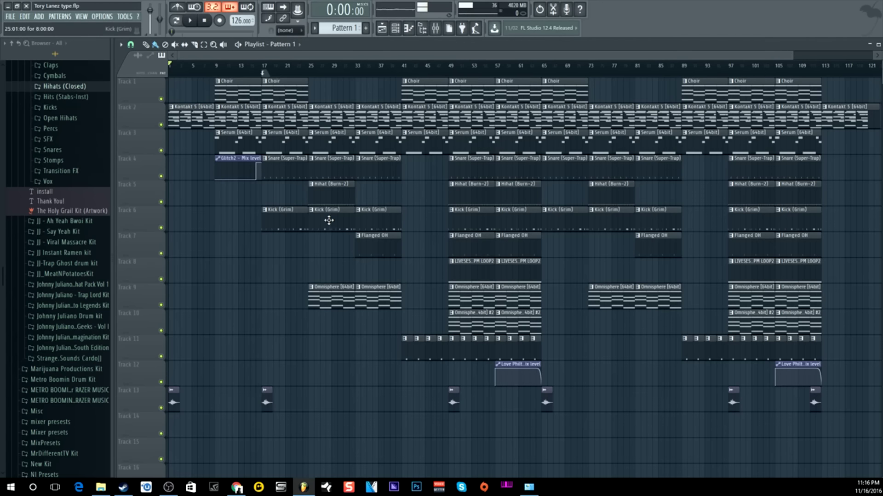
{"action": "key", "text": "space"}
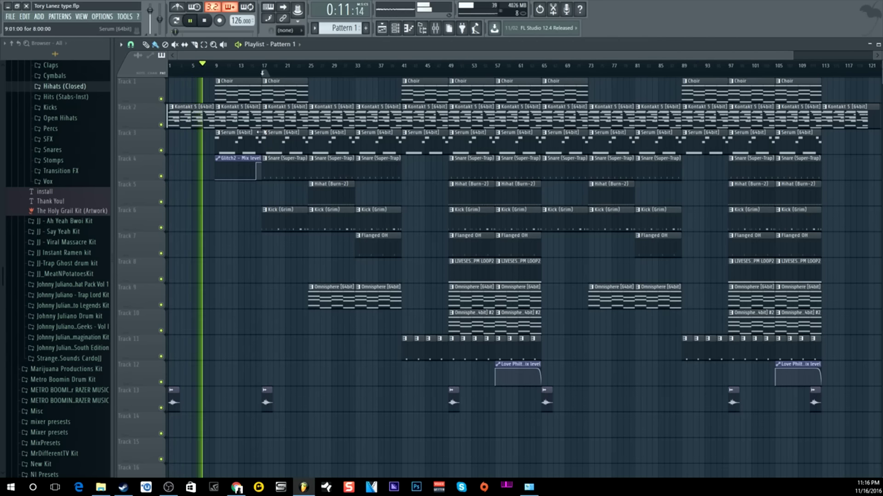
{"action": "double_click", "coordinate": [194, 125]}
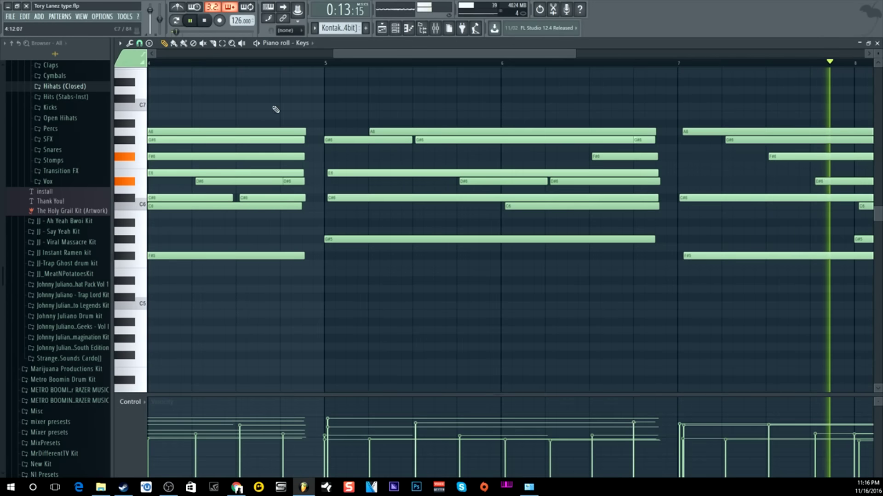
{"action": "scroll", "coordinate": [295, 65], "scroll_direction": "down", "scroll_amount": 3}
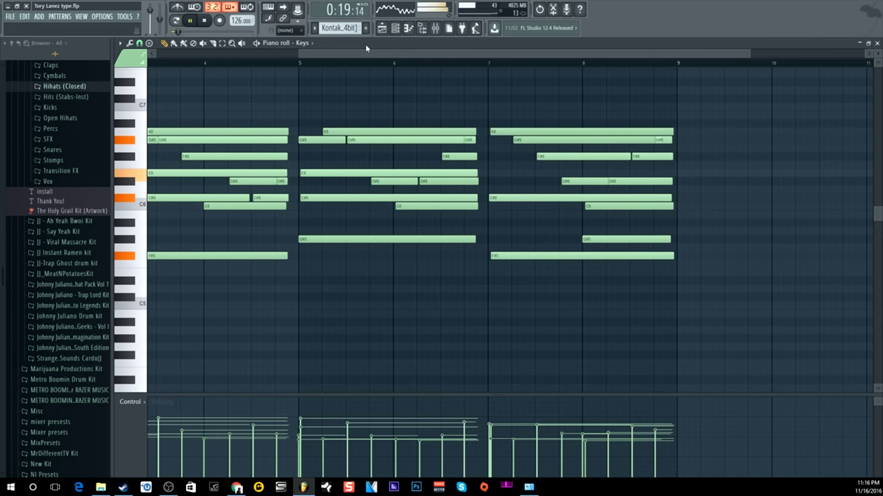
{"action": "left_click", "coordinate": [394, 29]}
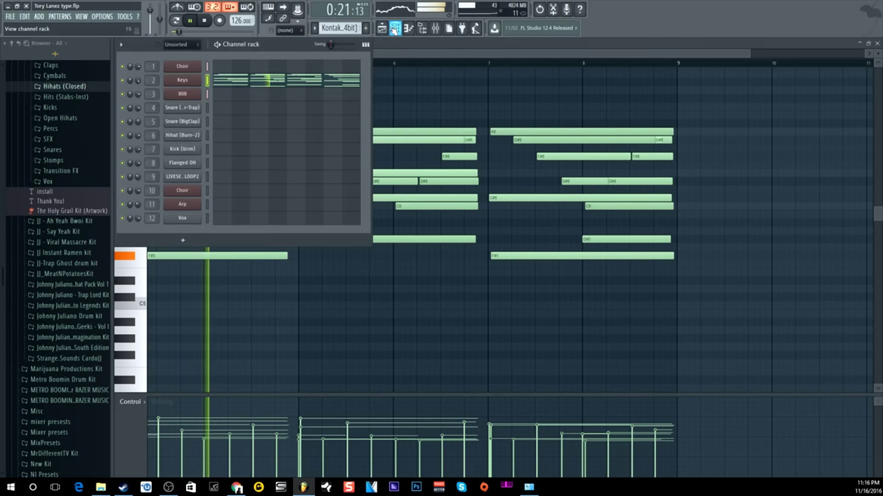
{"action": "left_click", "coordinate": [408, 28]}
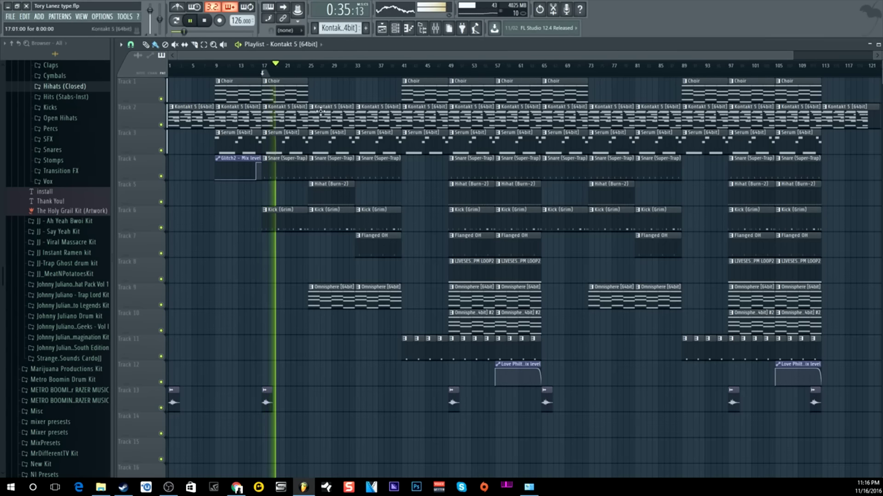
- Lower the Snare (Super-Trap) mixer track to about -6.3 dB while the song plays, and stop playback
{"action": "key", "text": "F9"}
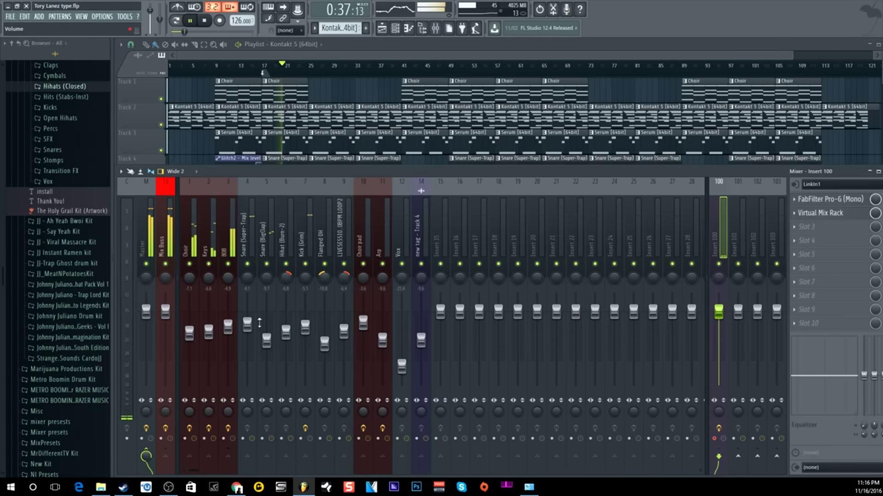
{"action": "left_click_drag", "start_coordinate": [247, 324], "coordinate": [249, 333]}
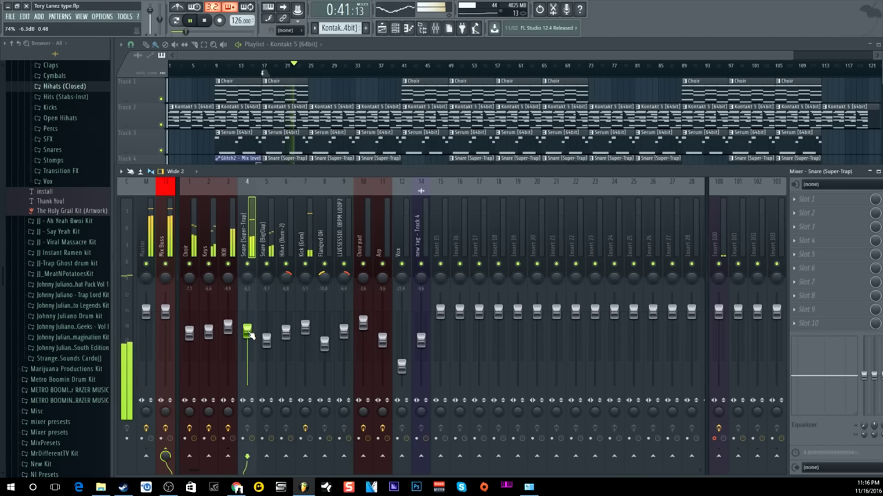
{"action": "key", "text": "F9"}
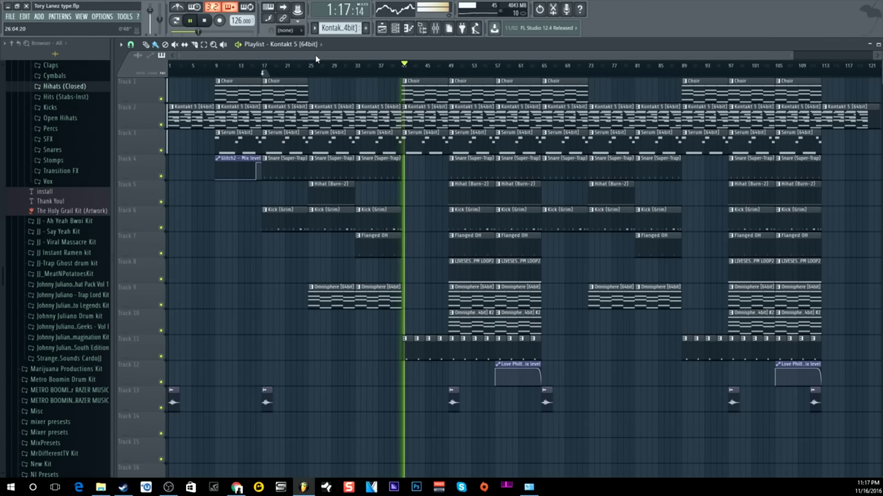
{"action": "key", "text": "space"}
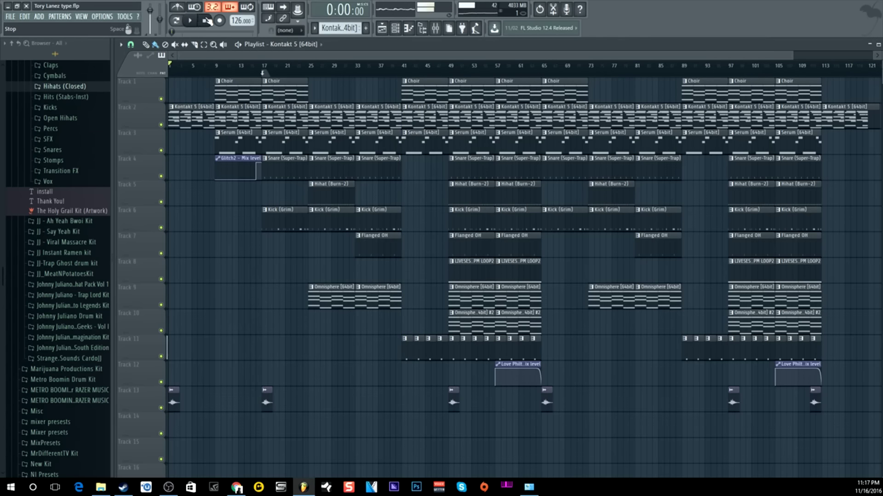
- Show the channels of Pattern 1 and solo the first Choir channel
{"action": "left_click", "coordinate": [394, 30]}
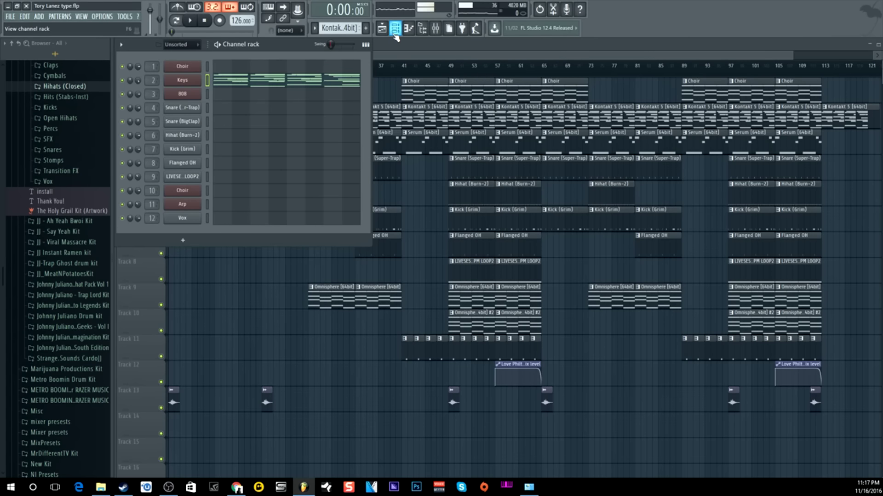
{"action": "left_click_drag", "start_coordinate": [345, 29], "coordinate": [344, 31]}
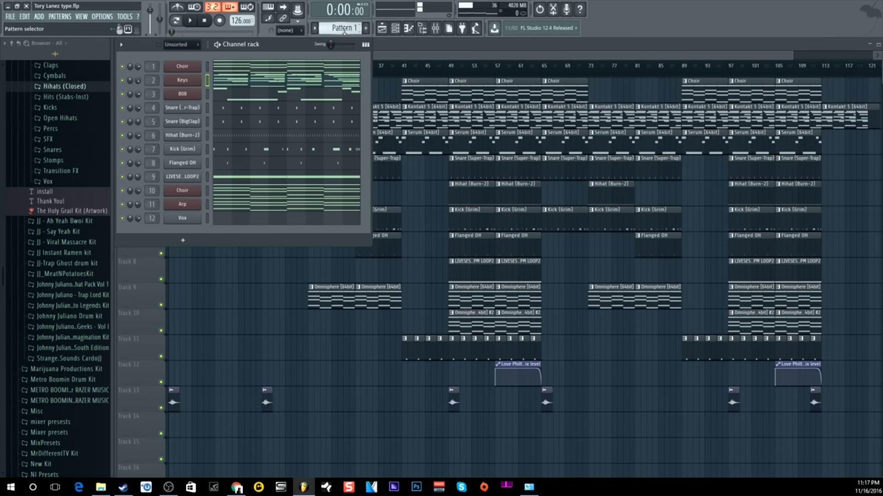
{"action": "right_click", "coordinate": [123, 69]}
{"action": "left_click", "coordinate": [134, 74]}
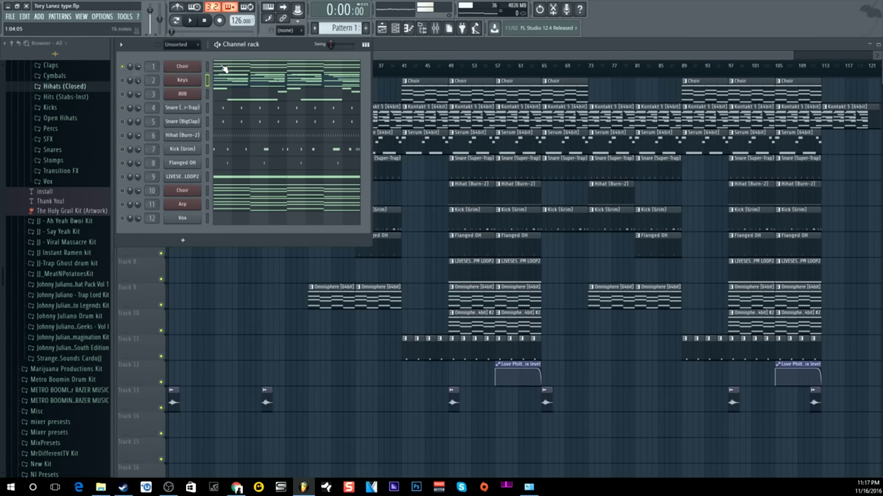
- Examine the soloed Choir channel's Omnisphere patch and its sustained chords in the piano roll
{"action": "left_click", "coordinate": [198, 69]}
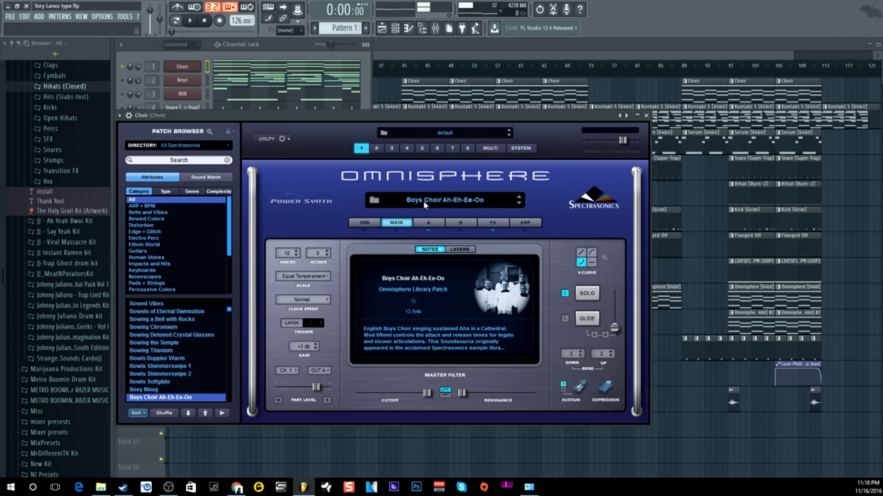
{"action": "left_click", "coordinate": [646, 116]}
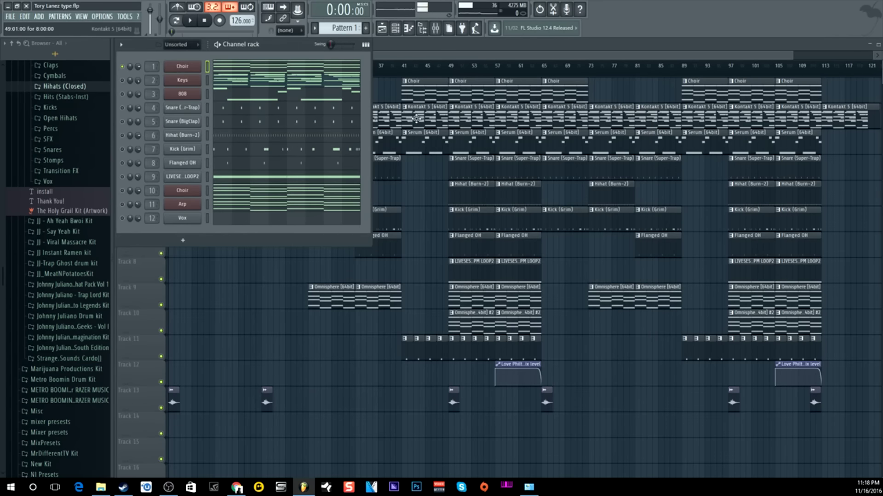
{"action": "left_click", "coordinate": [250, 69]}
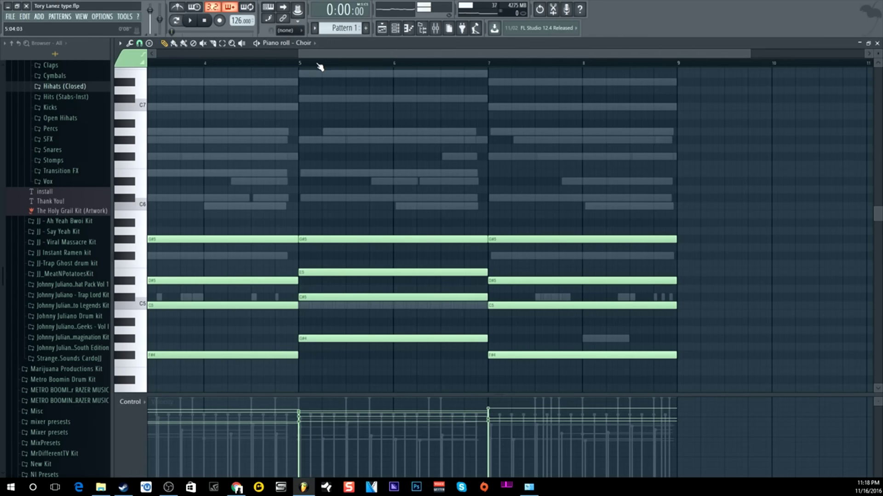
{"action": "scroll", "coordinate": [294, 102], "scroll_direction": "down", "scroll_amount": 1}
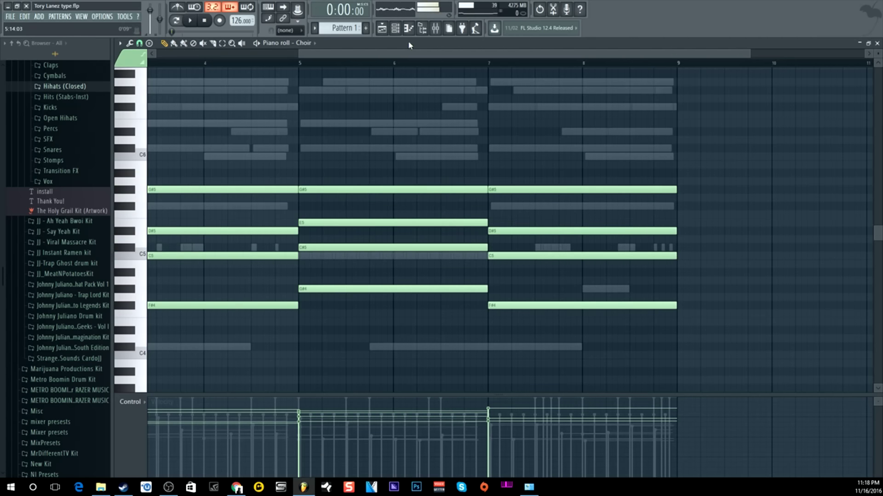
- Inspect the Gross Beat and Fruity parametric EQ 2 settings on the Choir mixer track, and close both effects
{"action": "left_click", "coordinate": [434, 28]}
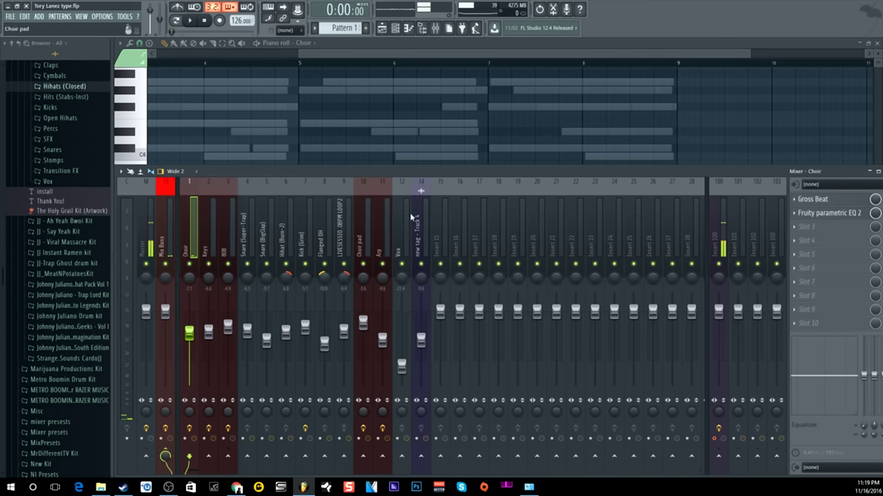
{"action": "left_click", "coordinate": [809, 200]}
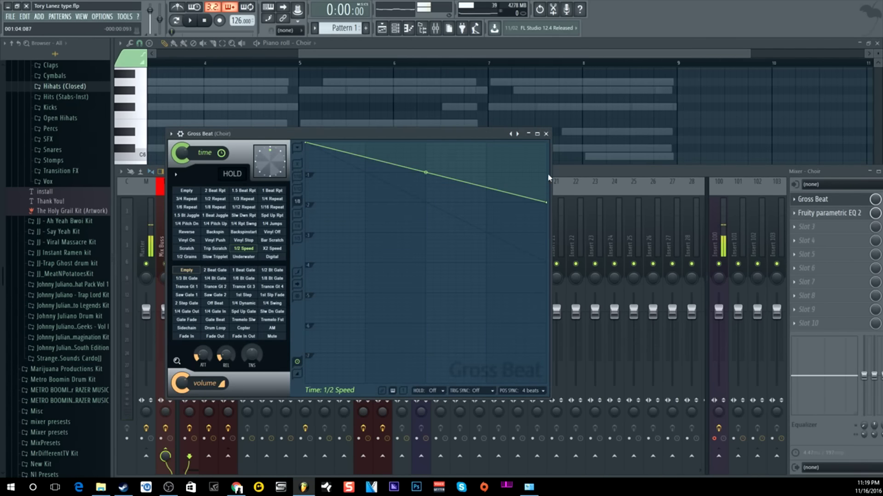
{"action": "left_click", "coordinate": [826, 215]}
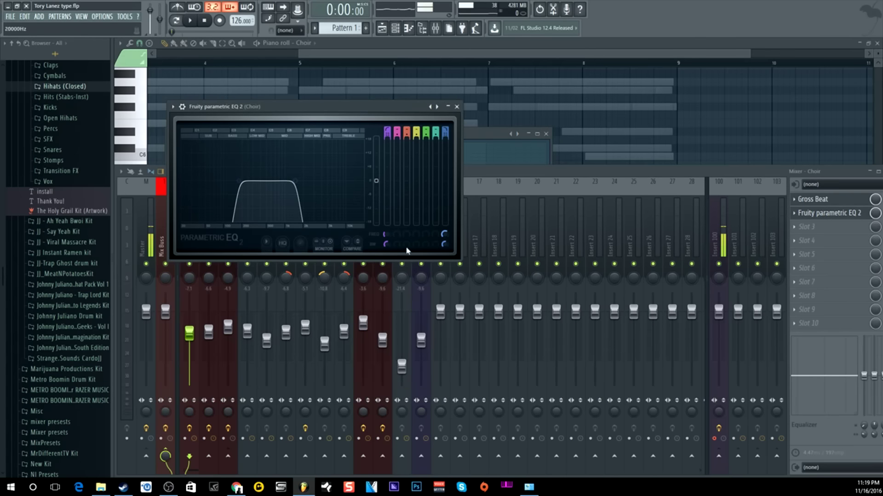
{"action": "left_click_drag", "start_coordinate": [460, 259], "coordinate": [746, 416]}
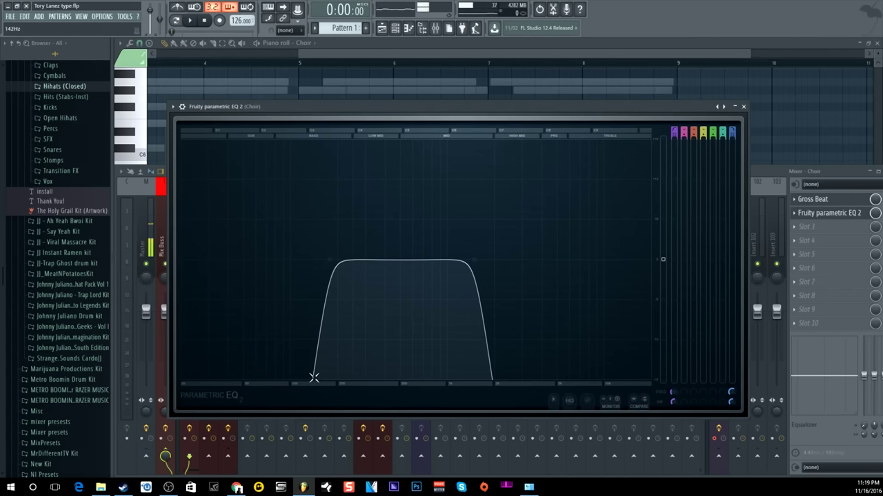
{"action": "left_click", "coordinate": [744, 107]}
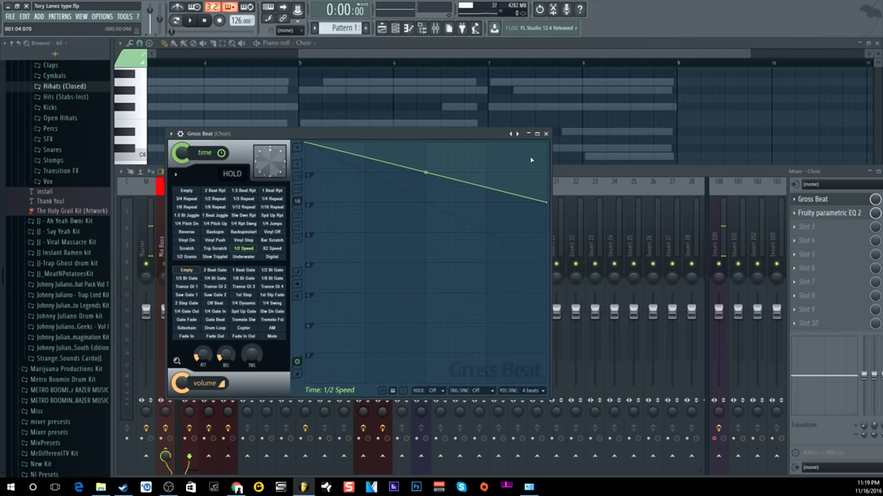
{"action": "left_click", "coordinate": [545, 134]}
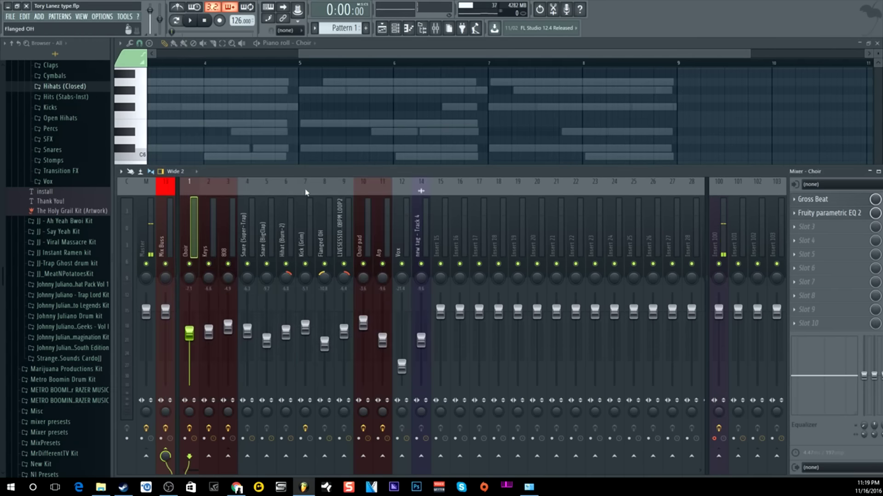
- Switch playback from song to pattern mode, audition the soloed Choir in Pattern 1, and stop
{"action": "left_click", "coordinate": [395, 28]}
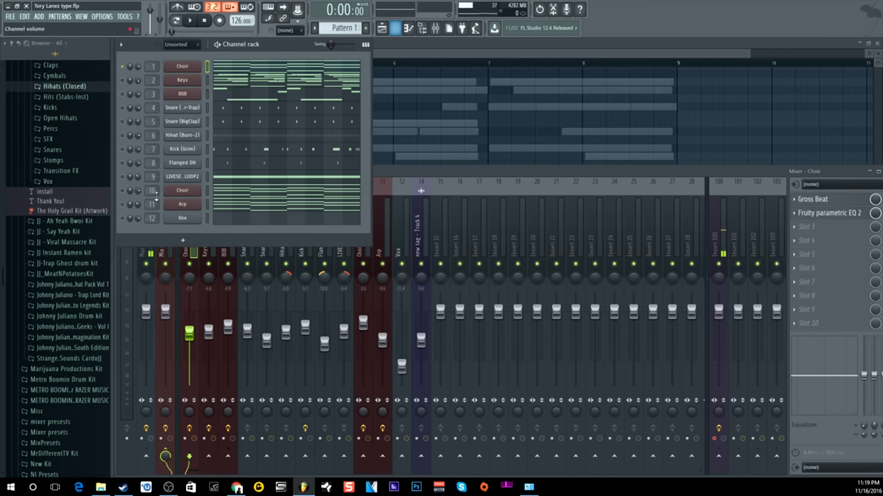
{"action": "left_click", "coordinate": [191, 21]}
{"action": "left_click", "coordinate": [204, 21]}
{"action": "left_click", "coordinate": [177, 21]}
{"action": "left_click", "coordinate": [193, 21]}
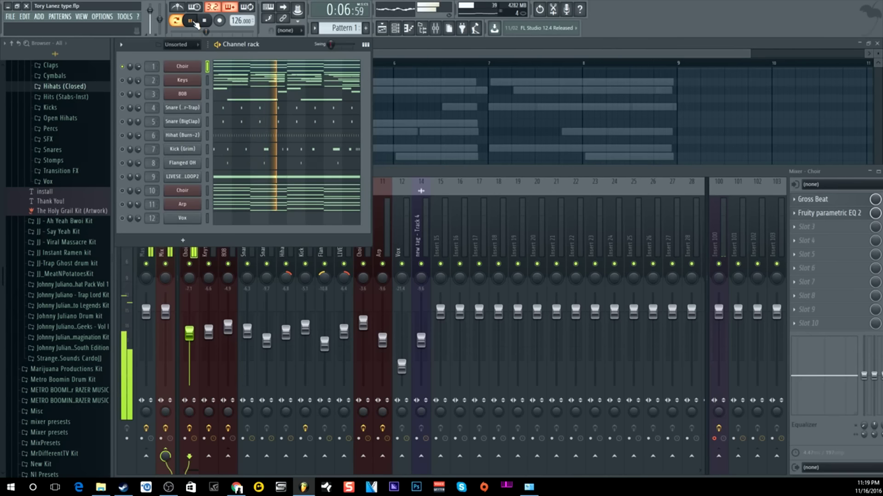
{"action": "left_click", "coordinate": [206, 22]}
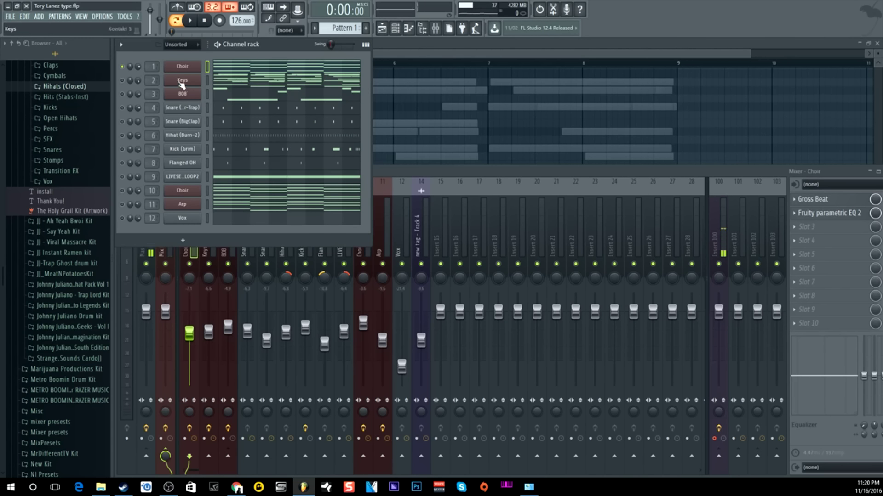
- Quantize the Keys notes of Pattern 1 in the piano roll and play the pattern to check the timing
{"action": "left_click", "coordinate": [226, 79]}
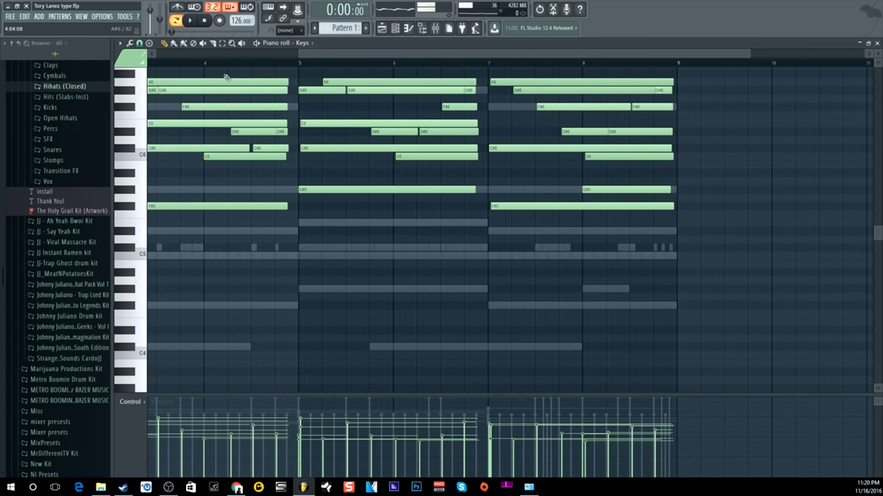
{"action": "scroll", "coordinate": [324, 112], "scroll_direction": "up", "scroll_amount": 3}
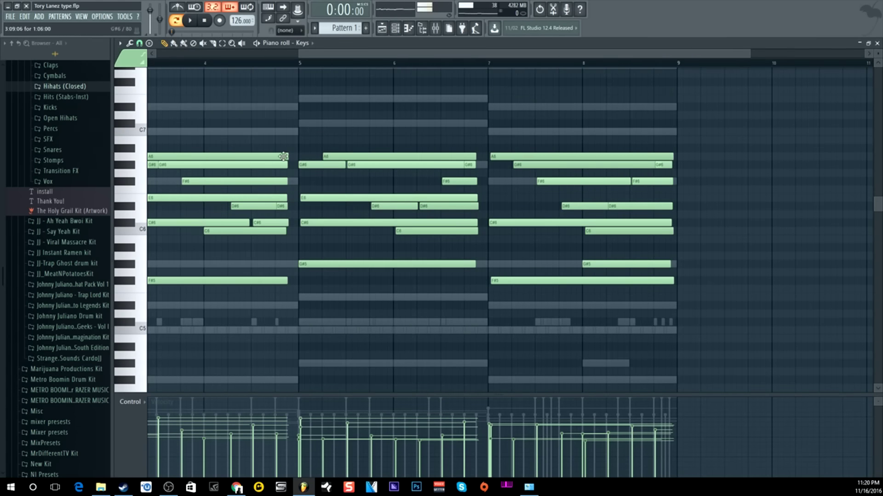
{"action": "left_click", "coordinate": [272, 208]}
{"action": "left_click_drag", "start_coordinate": [300, 54], "coordinate": [201, 55]}
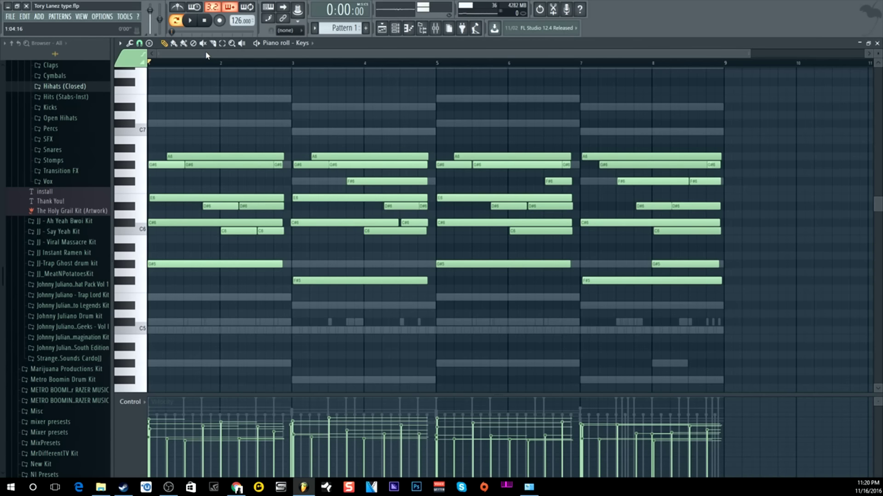
{"action": "key", "text": "ctrl+q"}
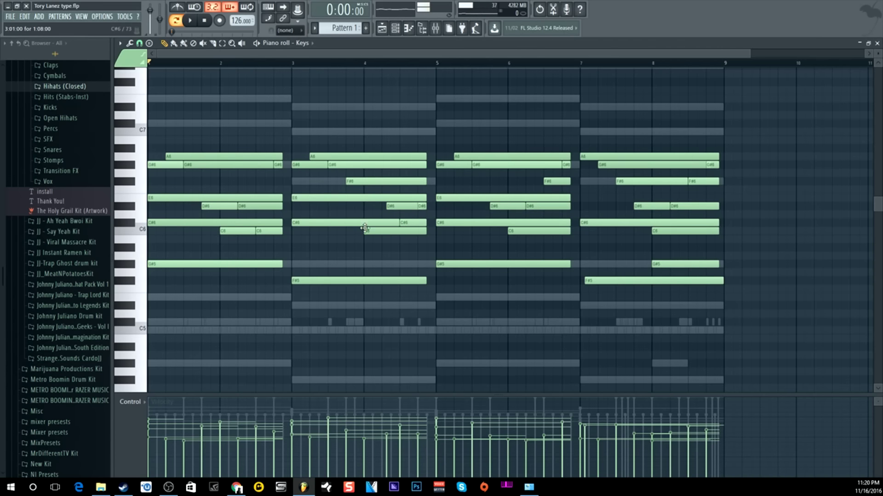
{"action": "key", "text": "space"}
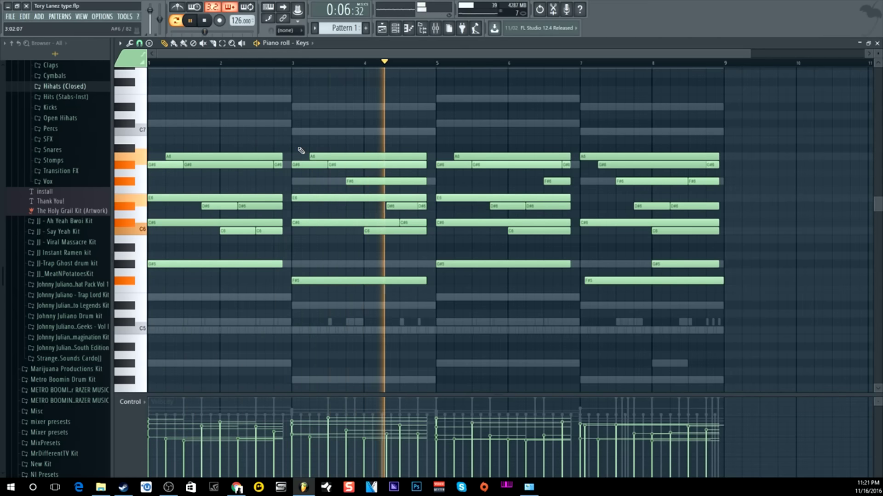
{"action": "key", "text": "space"}
- Move the first D#6 note in bar 4 of the Keys part slightly earlier, to 4:05:00, and play the pattern
{"action": "left_click_drag", "start_coordinate": [396, 208], "coordinate": [391, 209]}
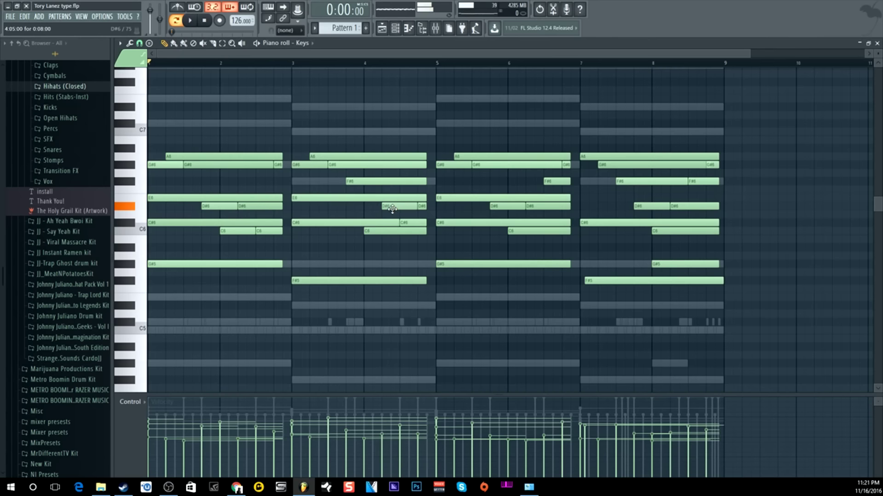
{"action": "key", "text": "space"}
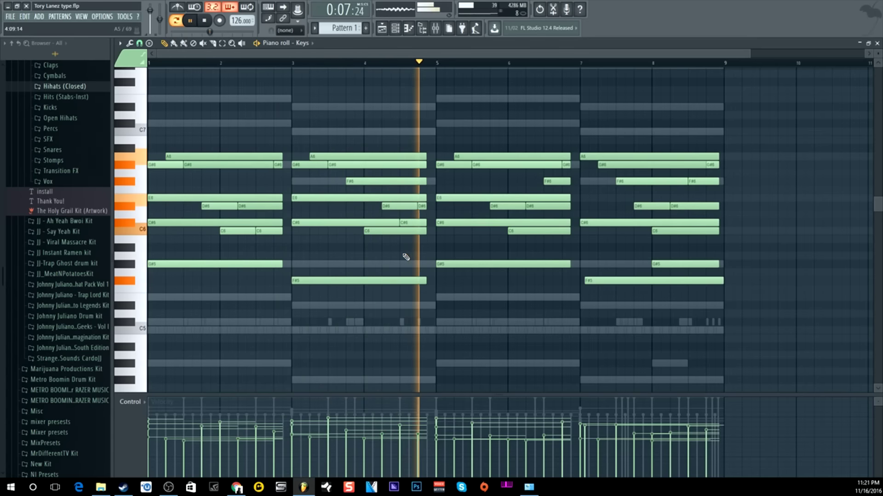
{"action": "key", "text": "space"}
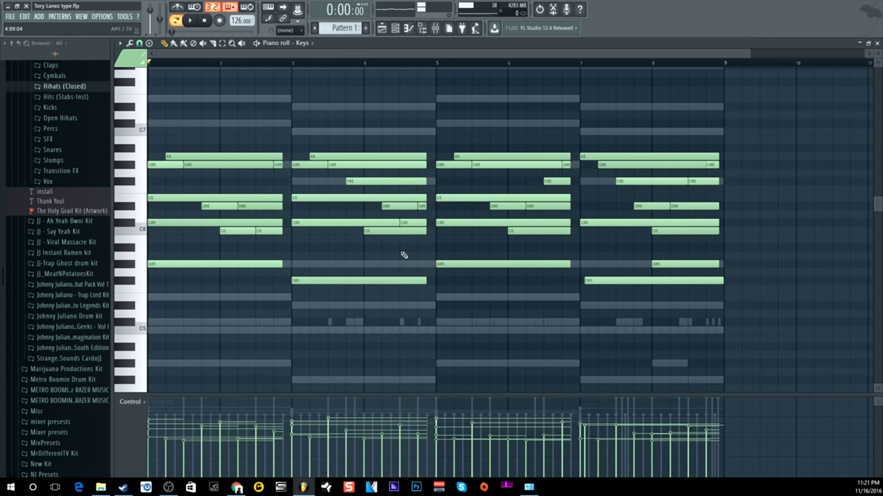
- Undo the last note move and the quantization of the Keys notes, and play the pattern with the original timing
{"action": "left_click", "coordinate": [24, 16]}
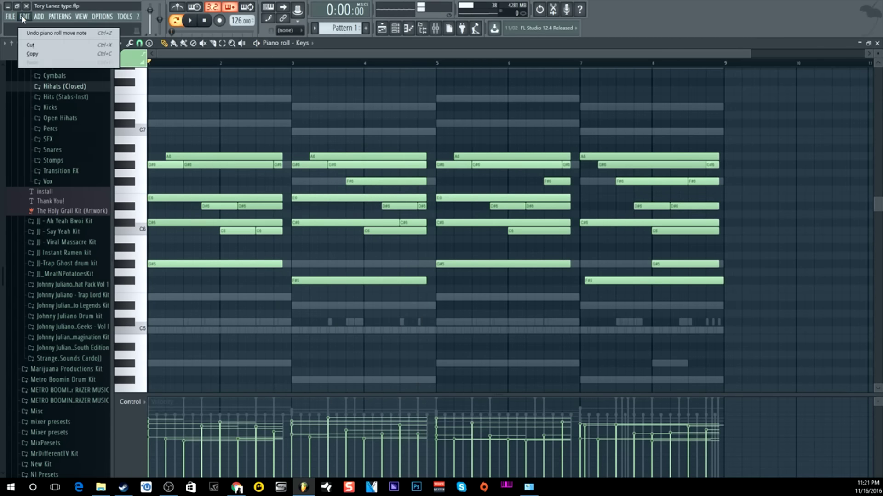
{"action": "left_click", "coordinate": [35, 34]}
{"action": "left_click", "coordinate": [25, 17]}
{"action": "left_click", "coordinate": [34, 32]}
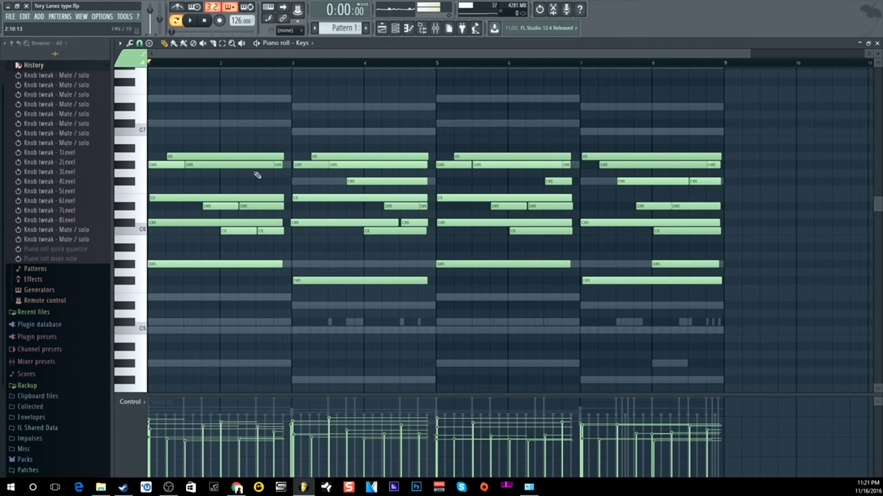
{"action": "key", "text": "space"}
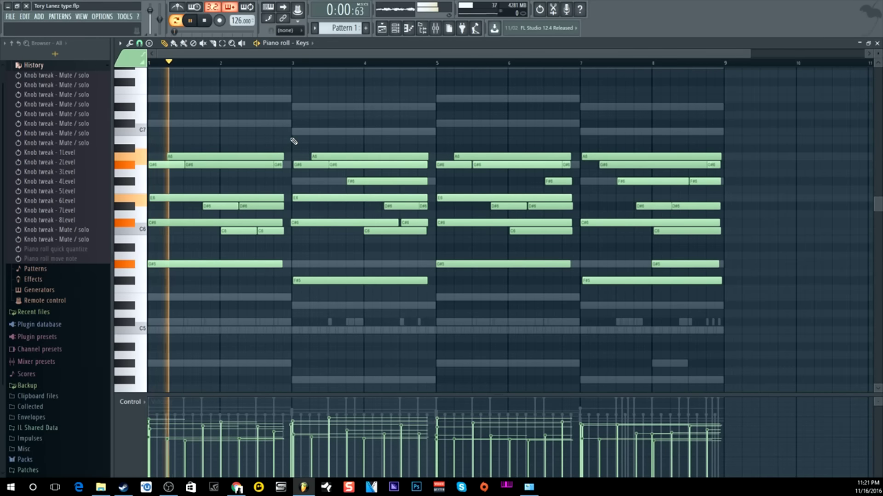
- Nudge the first D#6 note in bar 4 slightly earlier during playback, and move the long F#5 note of bar 3 to 3:01:04
{"action": "left_click", "coordinate": [394, 208]}
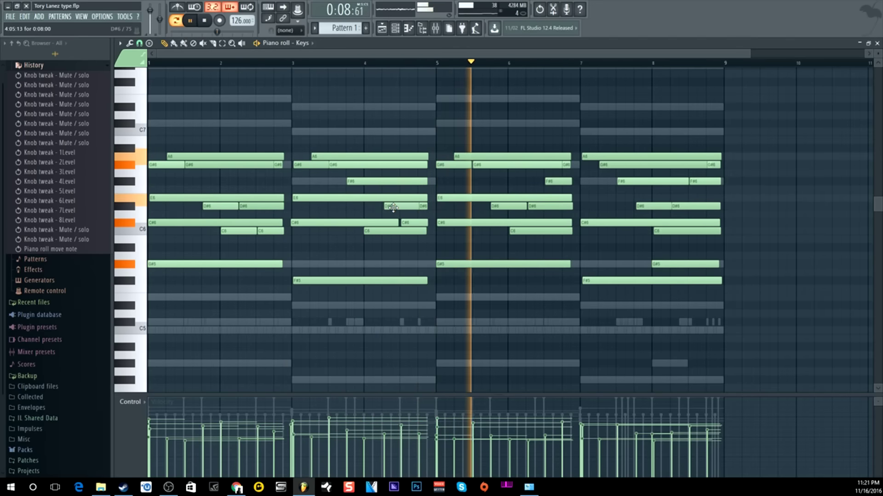
{"action": "left_click", "coordinate": [394, 208]}
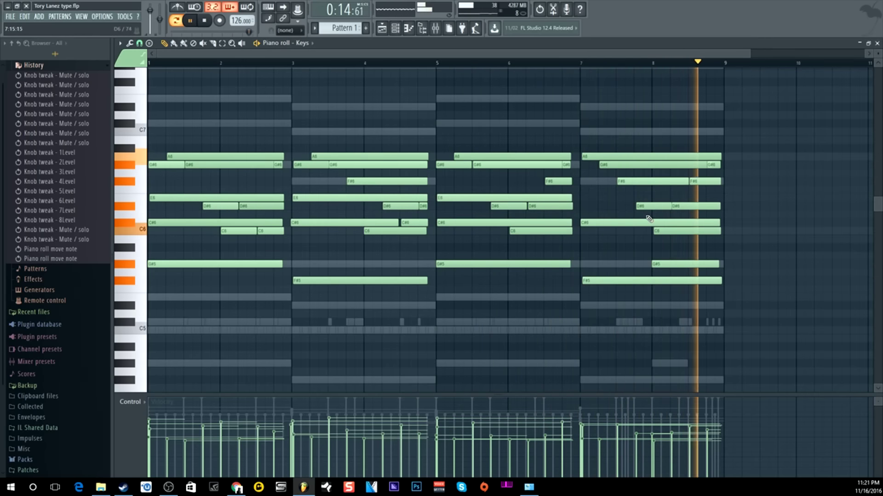
{"action": "key", "text": "space"}
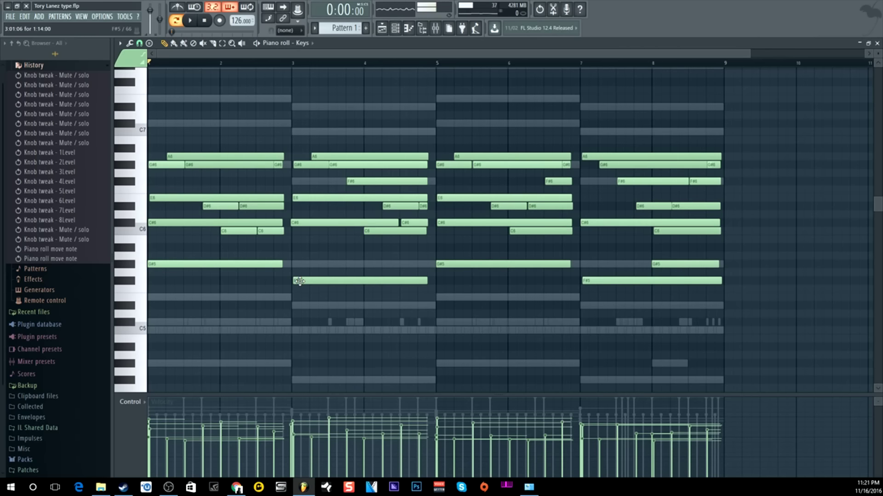
{"action": "mouse_move", "coordinate": [300, 282]}
{"action": "left_mouse_down"}
{"action": "mouse_move", "coordinate": [311, 281]}
{"action": "mouse_move", "coordinate": [302, 281]}
{"action": "left_mouse_up"}
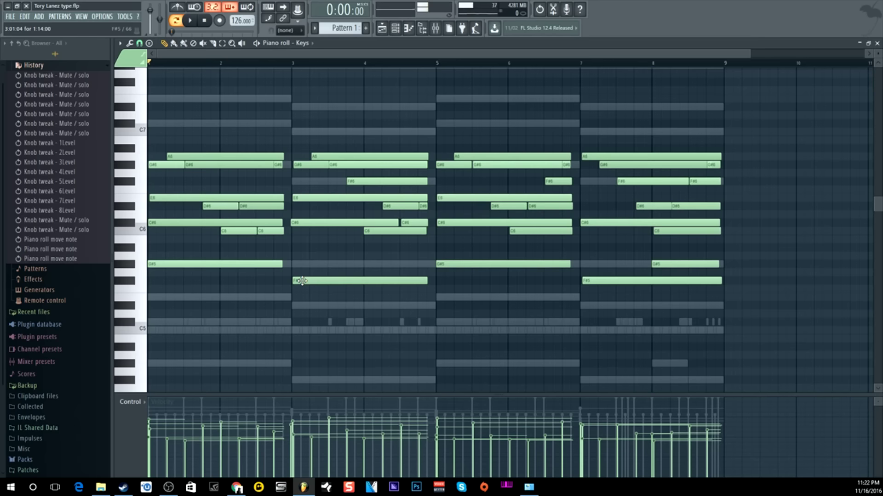
- Show the Keys channel's mixer track, inspect its Alicias Keys instrument in an enlarged Kontakt window, and close the instrument
{"action": "left_click", "coordinate": [408, 28]}
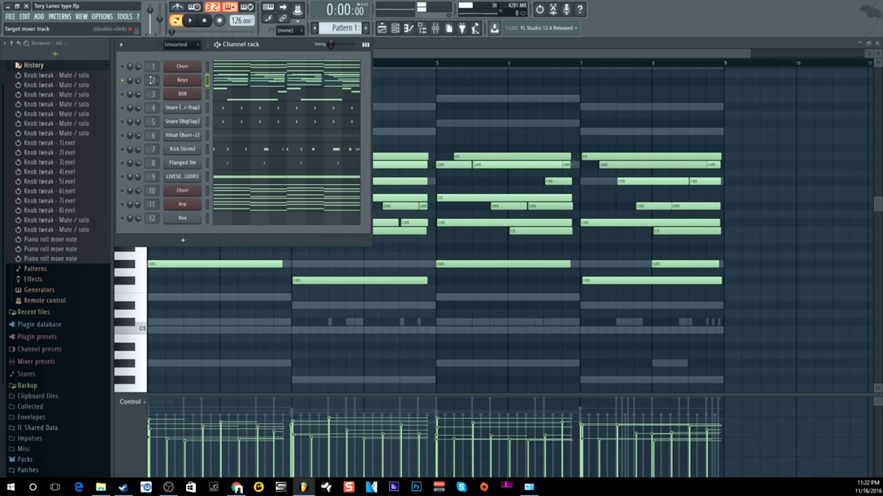
{"action": "double_click", "coordinate": [151, 80]}
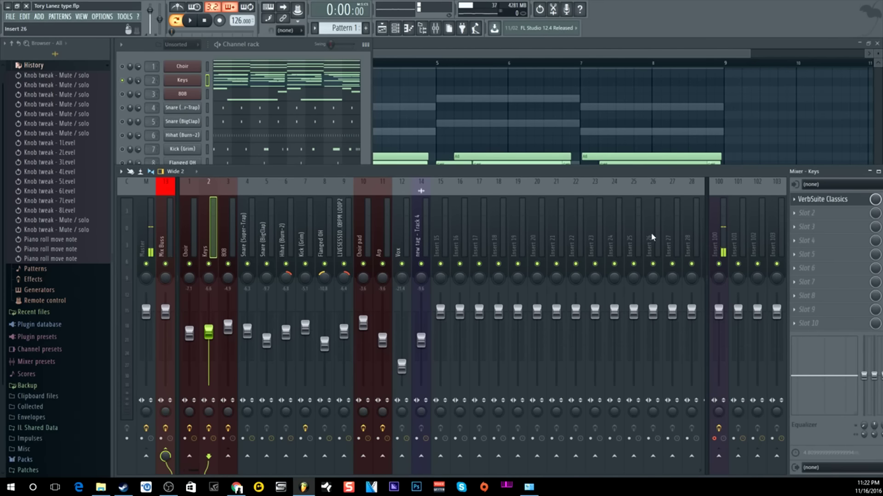
{"action": "left_click", "coordinate": [196, 83]}
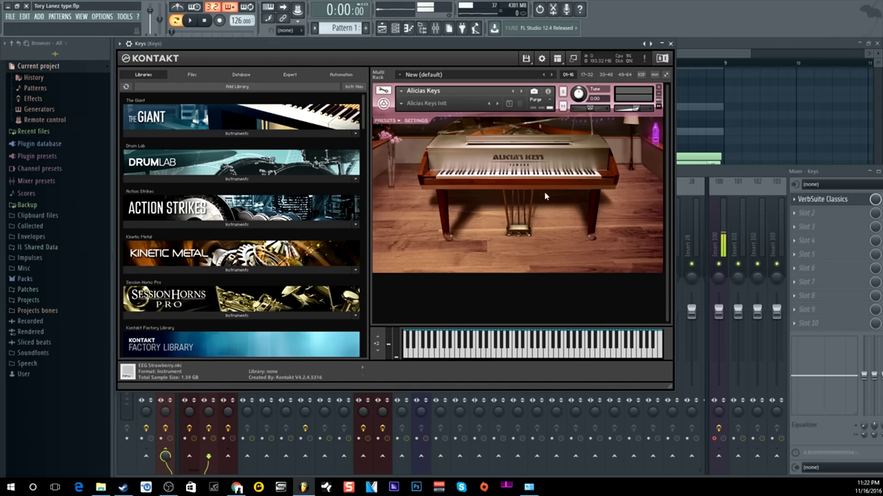
{"action": "left_click_drag", "start_coordinate": [665, 382], "coordinate": [681, 430]}
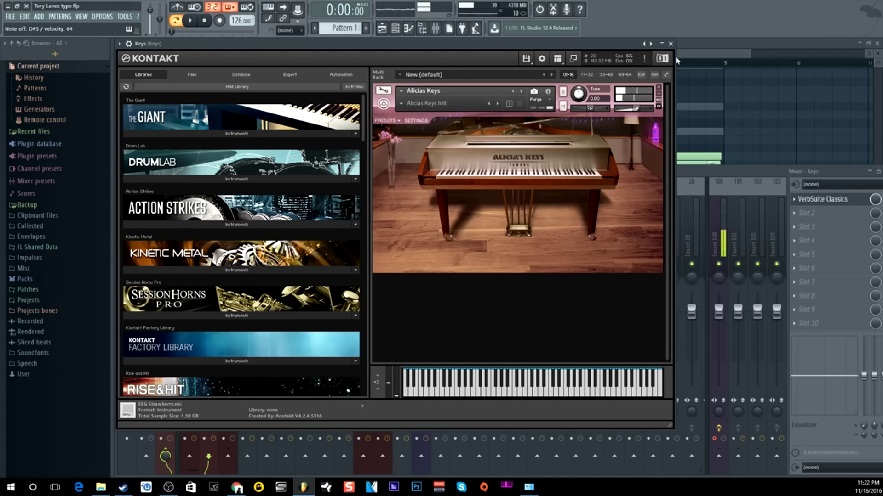
{"action": "left_click", "coordinate": [670, 43]}
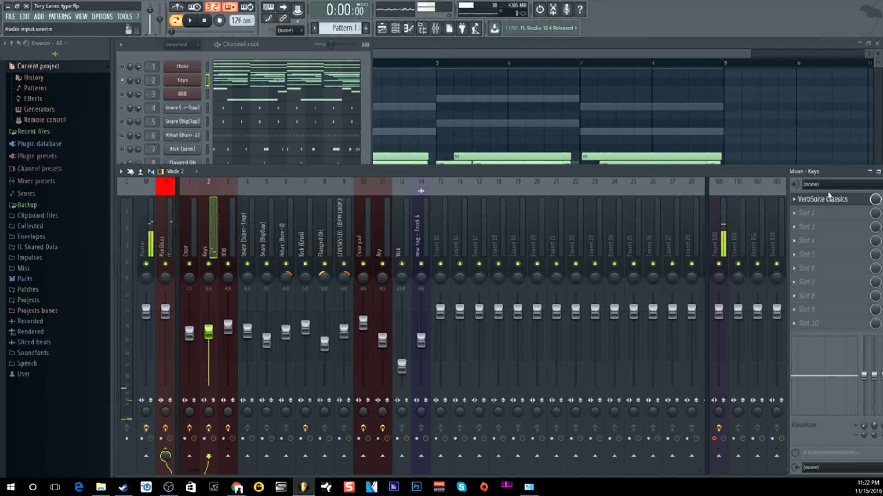
- Inspect the VerbSuite Classics reverb settings on the Keys mixer track and close the effect
{"action": "left_click", "coordinate": [832, 198]}
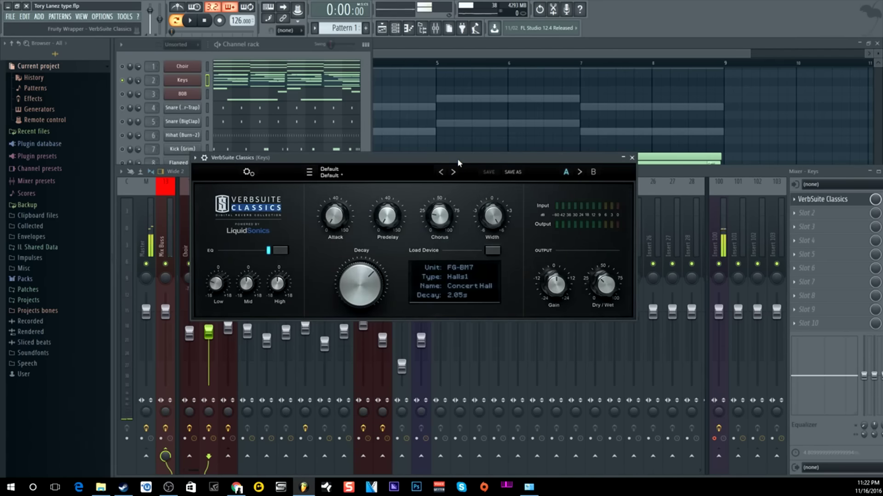
{"action": "left_click_drag", "start_coordinate": [457, 162], "coordinate": [377, 177]}
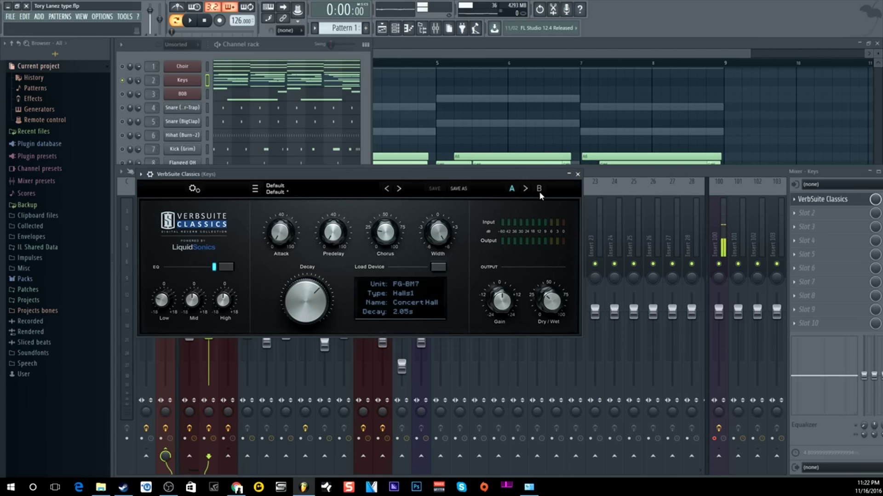
{"action": "left_click", "coordinate": [577, 175]}
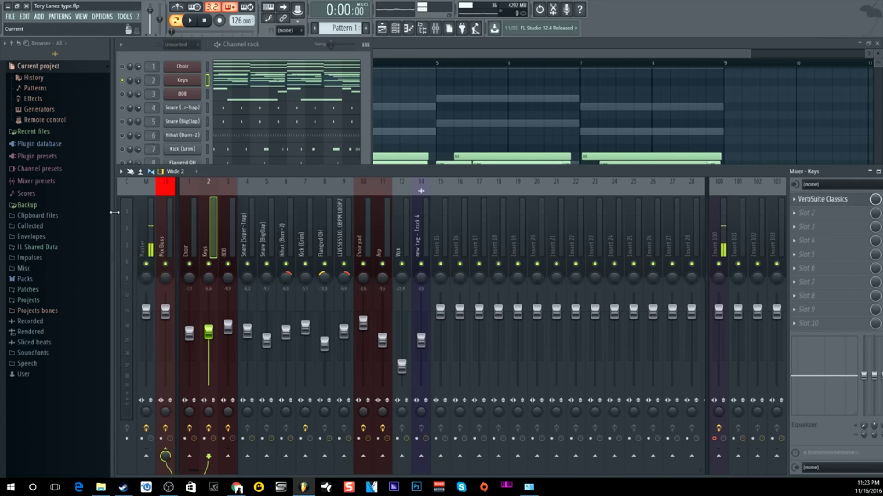
- Narrow the mixer window to expose the effect switches, and audition the Keys with VerbSuite Classics bypassed and re-enabled
{"action": "left_click_drag", "start_coordinate": [116, 212], "coordinate": [162, 212]}
{"action": "left_click_drag", "start_coordinate": [273, 173], "coordinate": [228, 176]}
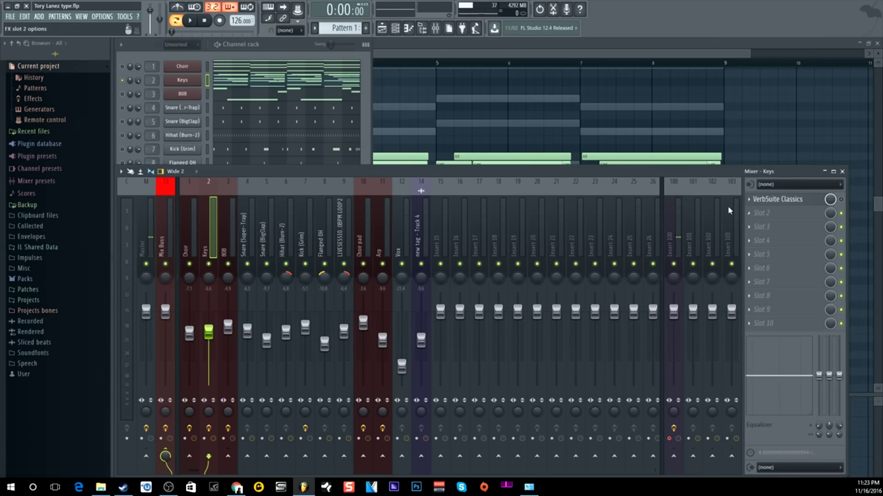
{"action": "key", "text": "space"}
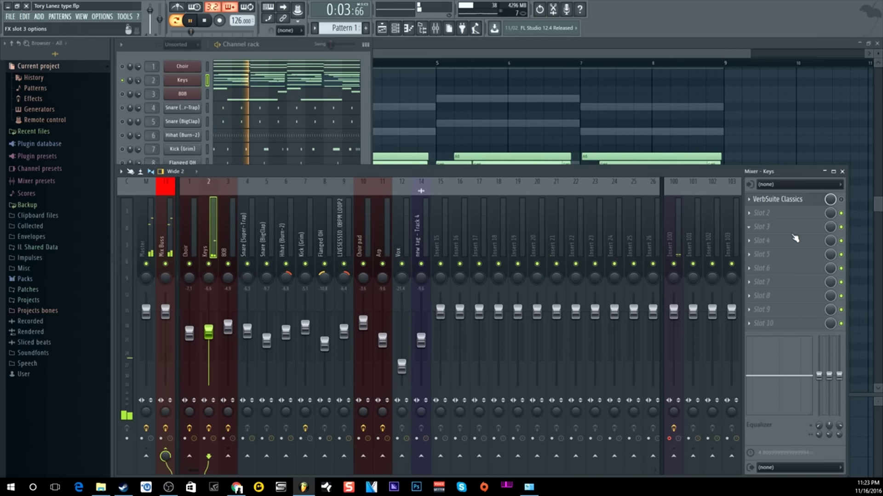
{"action": "key", "text": "space"}
{"action": "key", "text": "space"}
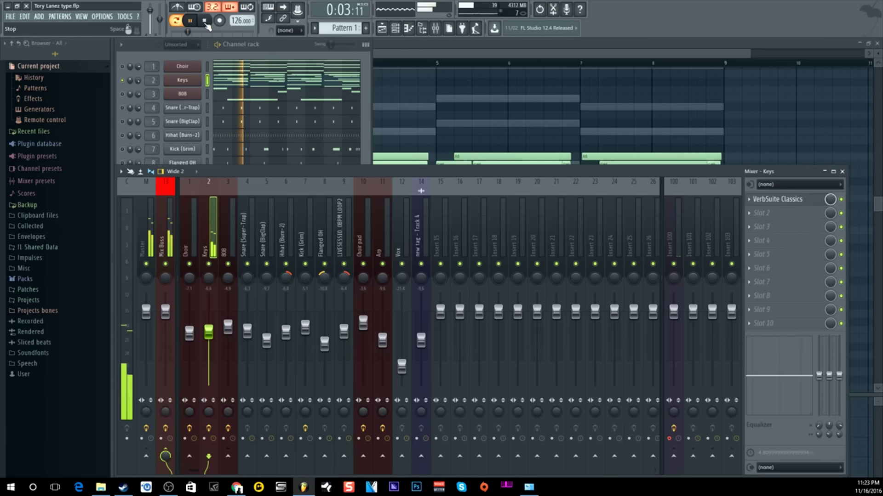
{"action": "left_click", "coordinate": [206, 25]}
- Solo the 808 channel, inspect its Serum preset BASS - 808 Nebula, and close the instrument
{"action": "left_click", "coordinate": [288, 52]}
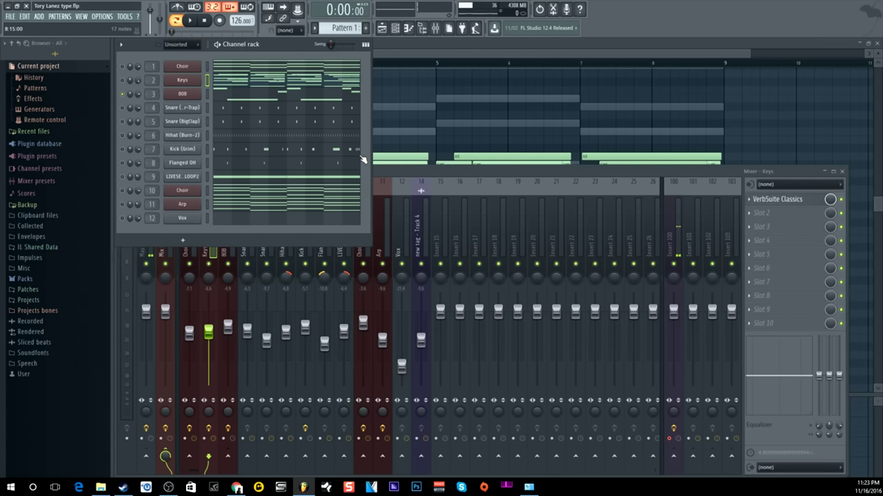
{"action": "left_click", "coordinate": [193, 94]}
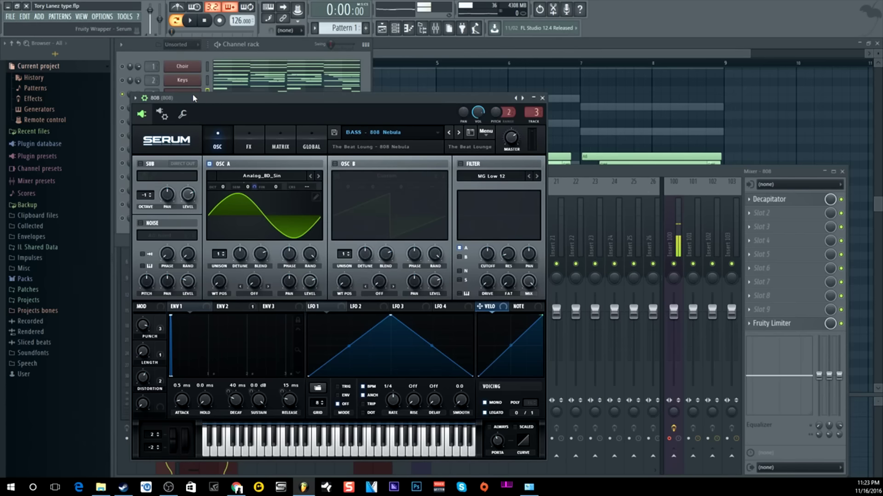
{"action": "left_click", "coordinate": [543, 96]}
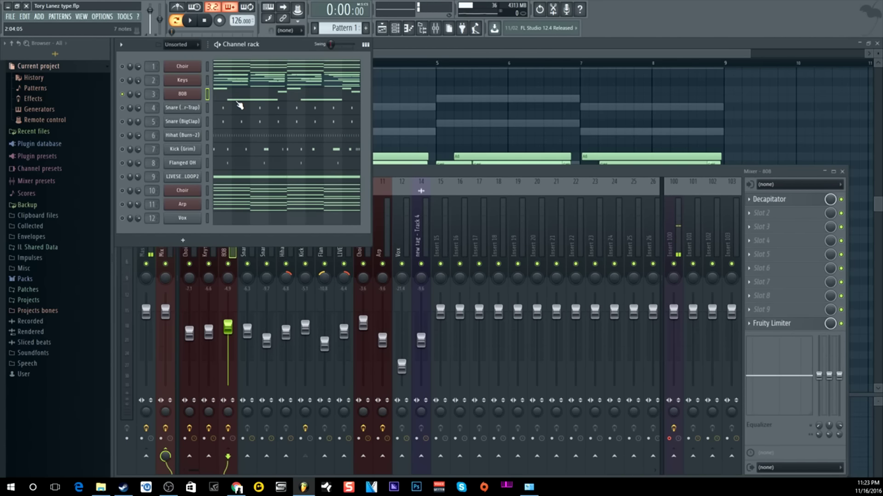
- Display the 808 notes of Pattern 1 in the piano roll, play the bass line, and stop
{"action": "left_click", "coordinate": [258, 97]}
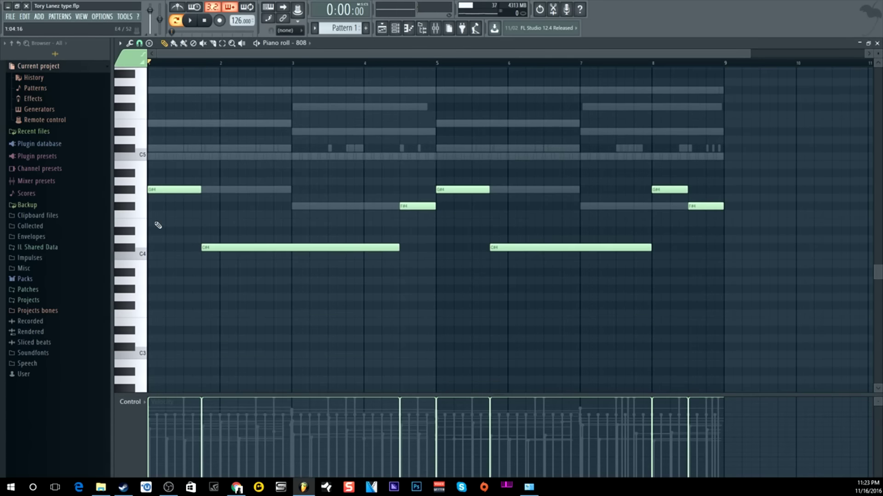
{"action": "key", "text": "space"}
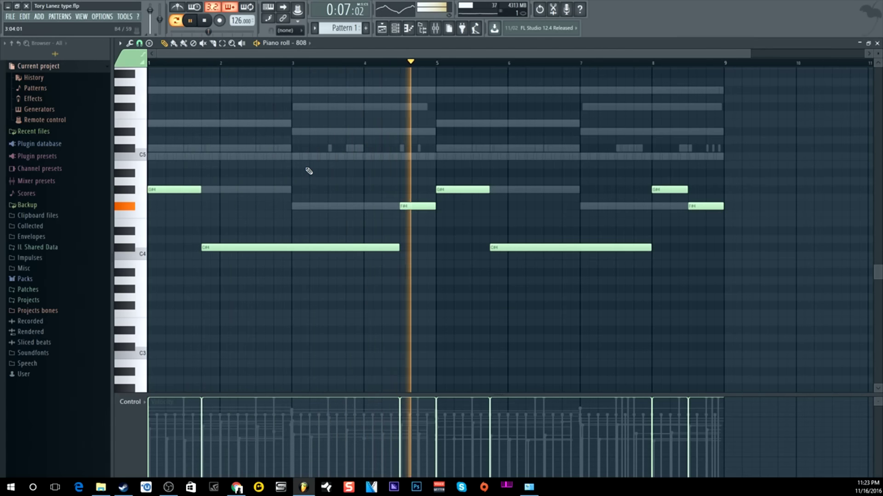
{"action": "key", "text": "space"}
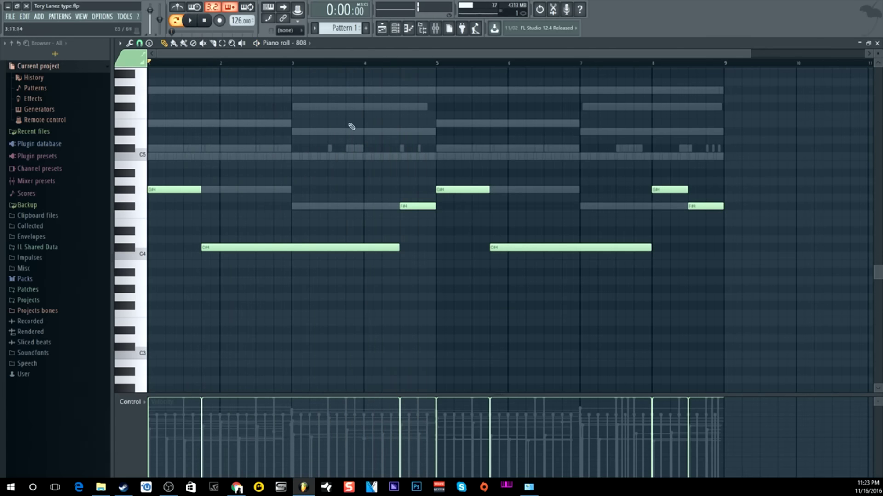
- Inspect the Decapitator effect on the 808 mixer track, and audition the 808 with the effect bypassed and re-enabled
{"action": "left_click", "coordinate": [386, 31]}
{"action": "left_click", "coordinate": [393, 30]}
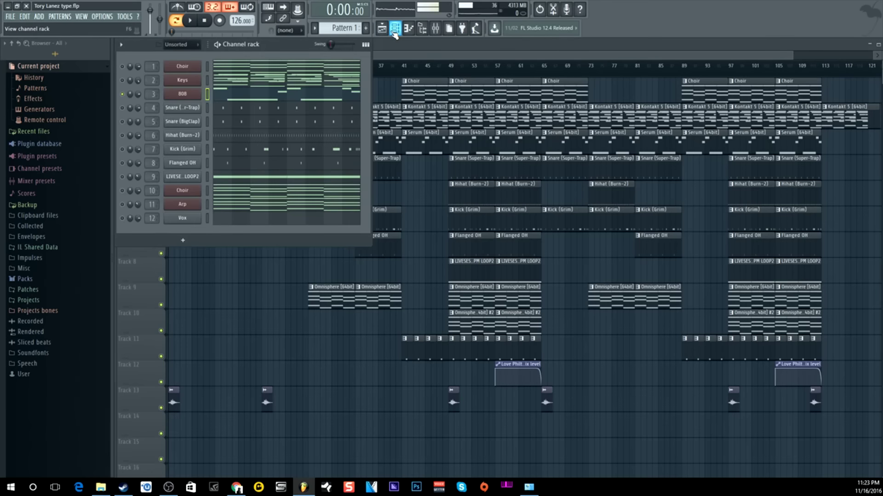
{"action": "double_click", "coordinate": [154, 94]}
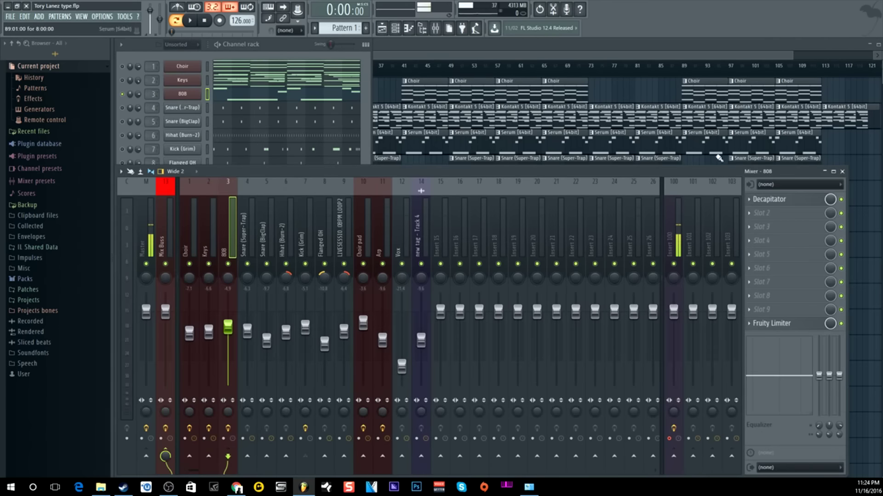
{"action": "left_click", "coordinate": [792, 198]}
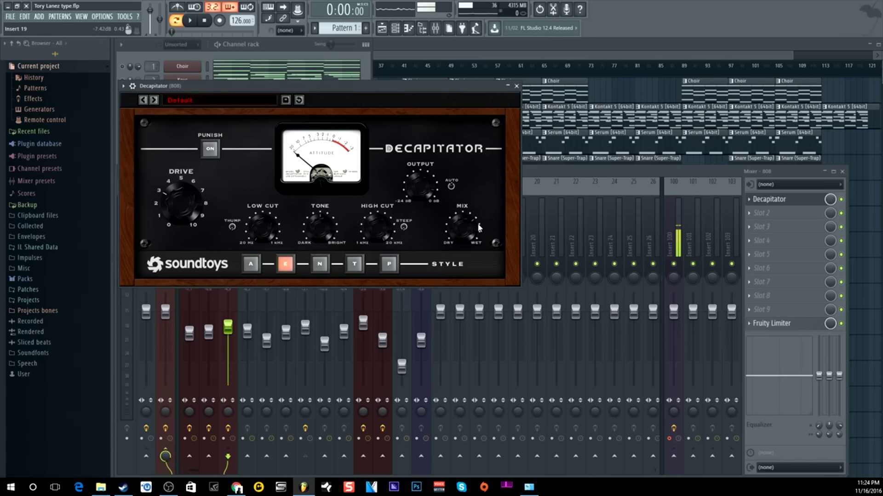
{"action": "left_click", "coordinate": [516, 86]}
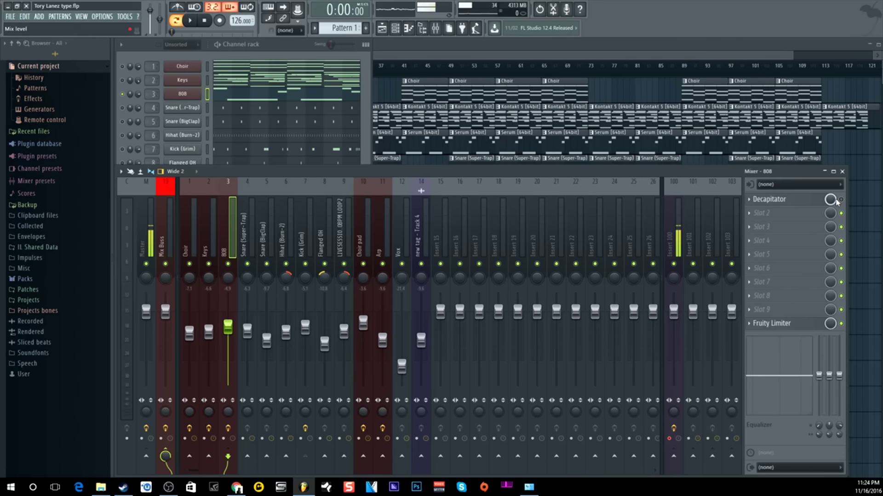
{"action": "key", "text": "space"}
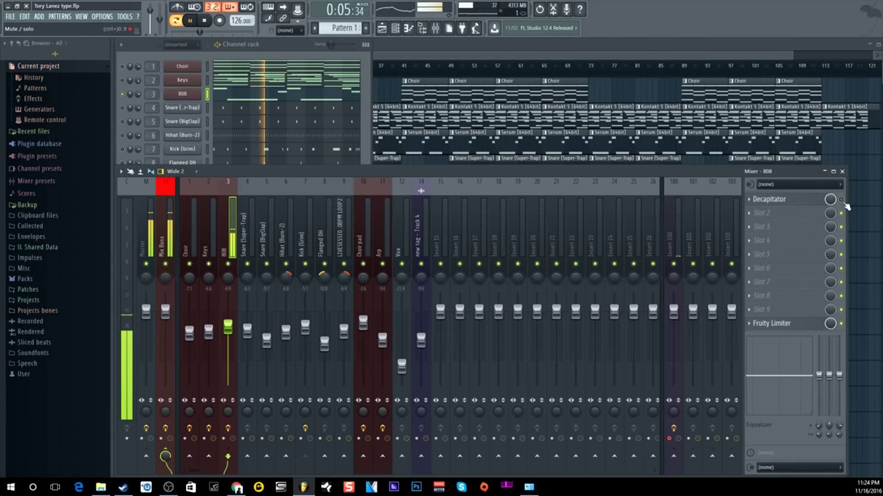
{"action": "key", "text": "space"}
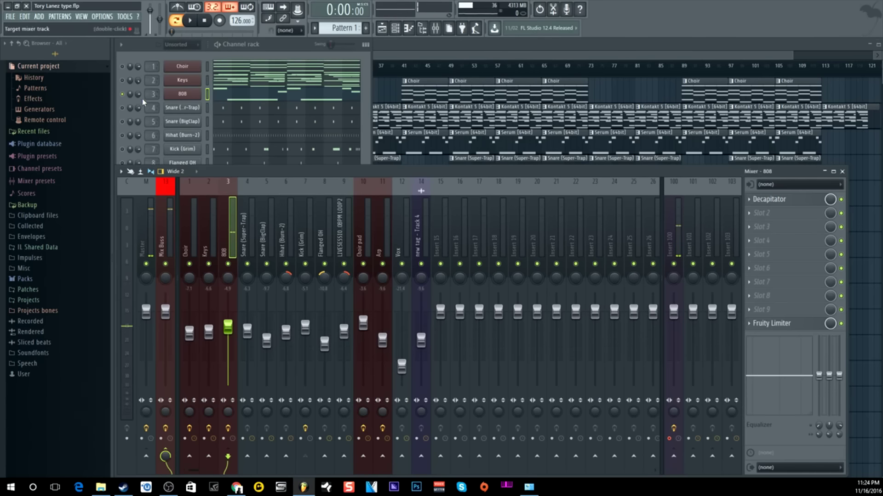
- Leave only the Super-Trap and BigClap snare channels unmuted, and audition their samples
{"action": "left_click", "coordinate": [123, 109]}
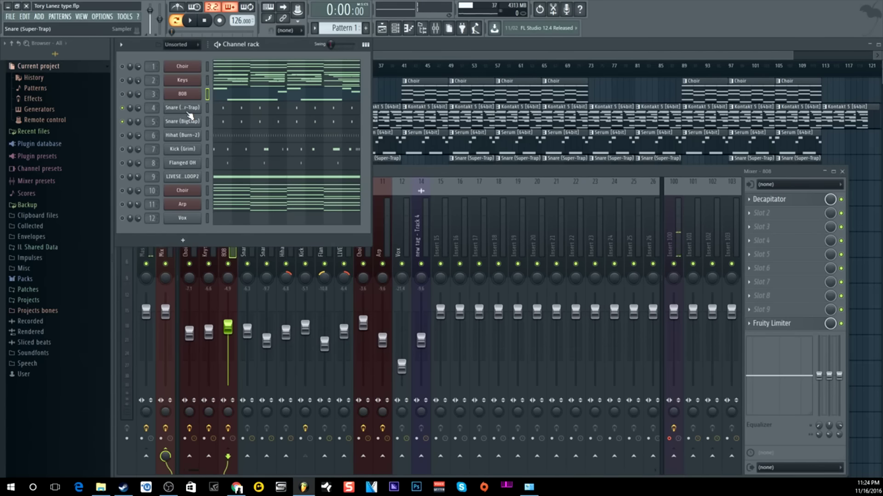
{"action": "left_click", "coordinate": [208, 108]}
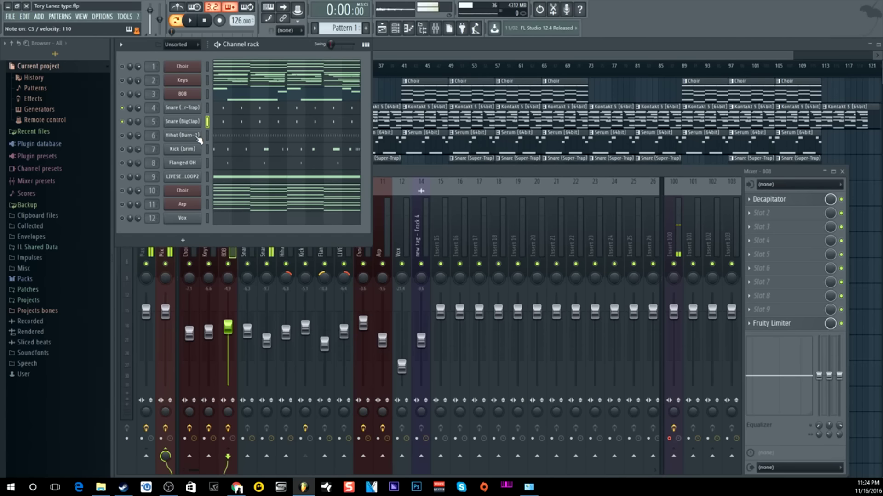
- Compare the Super-Trap and BigClap snare tracks in the mixer, and lower the BigClap level to -10.8 dB
{"action": "left_click", "coordinate": [392, 171]}
{"action": "left_click", "coordinate": [270, 239]}
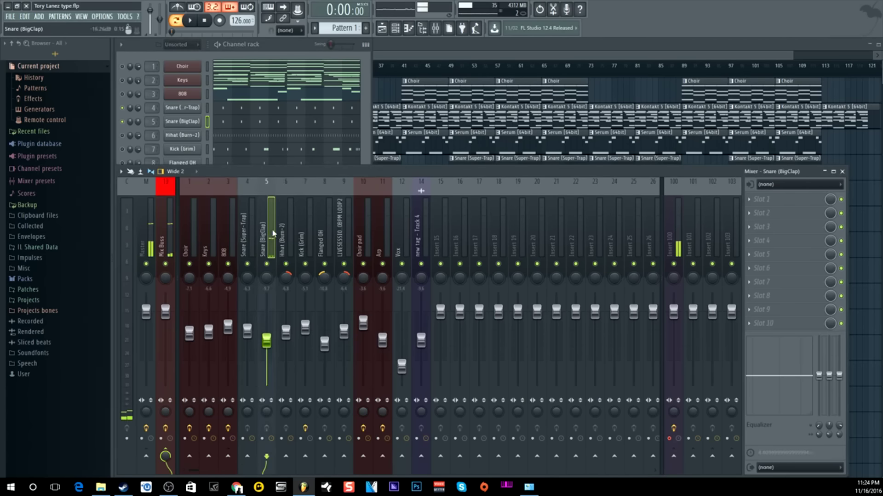
{"action": "left_click", "coordinate": [251, 242]}
{"action": "left_click", "coordinate": [270, 238]}
{"action": "left_click", "coordinate": [248, 237]}
{"action": "left_click", "coordinate": [266, 237]}
{"action": "left_click", "coordinate": [251, 238]}
{"action": "left_click", "coordinate": [265, 237]}
{"action": "left_click_drag", "start_coordinate": [275, 340], "coordinate": [275, 344]}
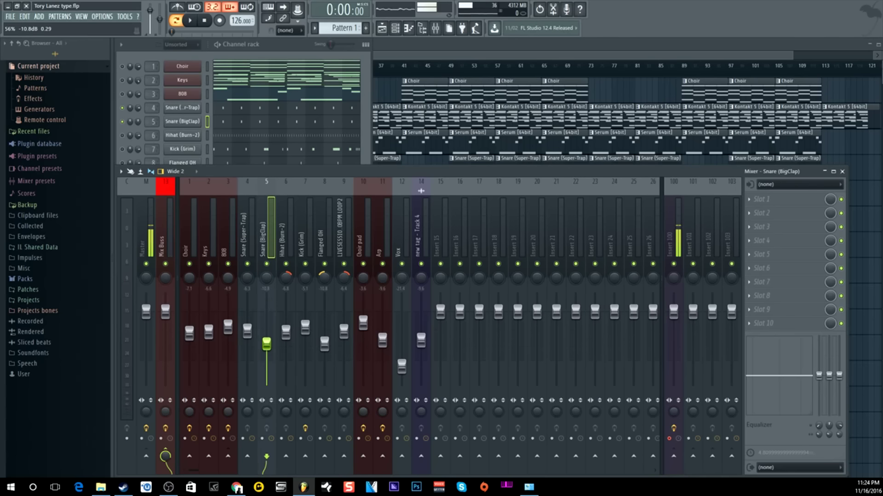
{"action": "left_click", "coordinate": [251, 241]}
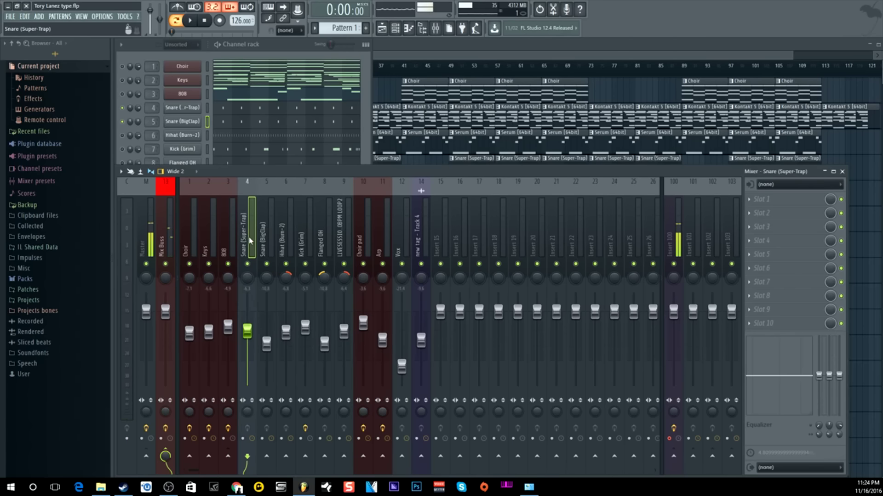
- Show the Super-Trap snare channel and play the two snare patterns together, stopping playback each time
{"action": "left_click", "coordinate": [207, 109]}
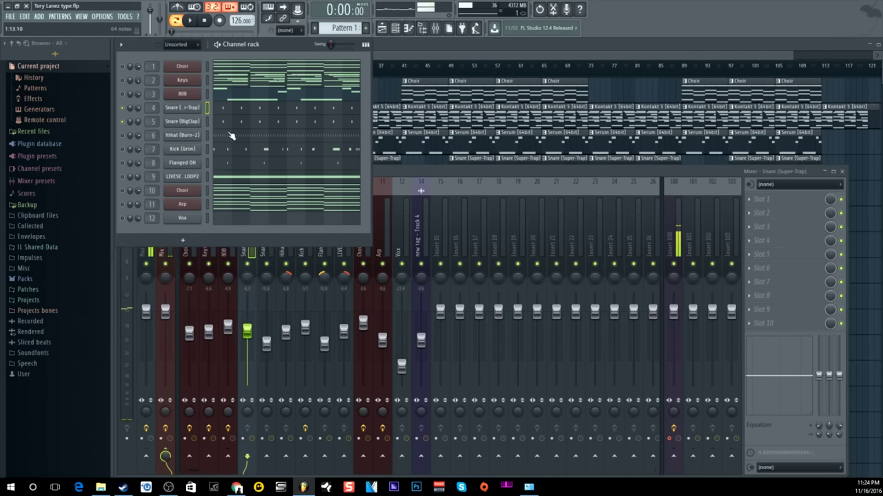
{"action": "key", "text": "space"}
{"action": "key", "text": "space"}
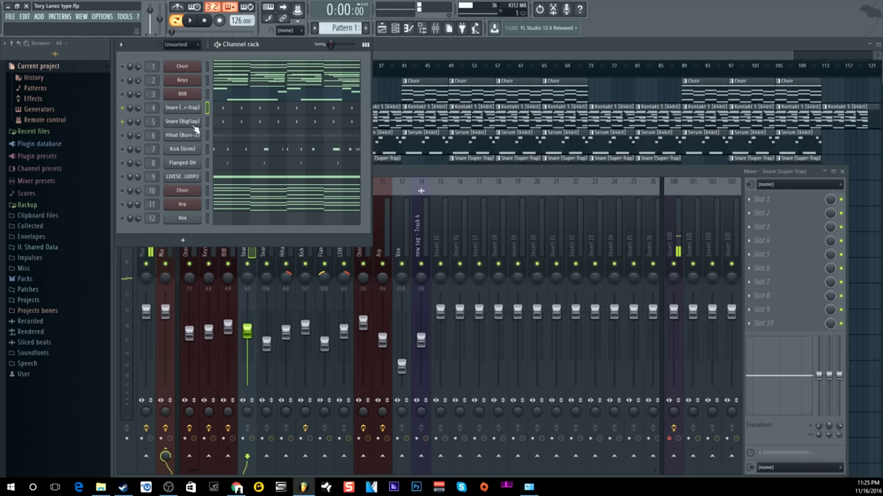
{"action": "key", "text": "space"}
{"action": "key", "text": "space"}
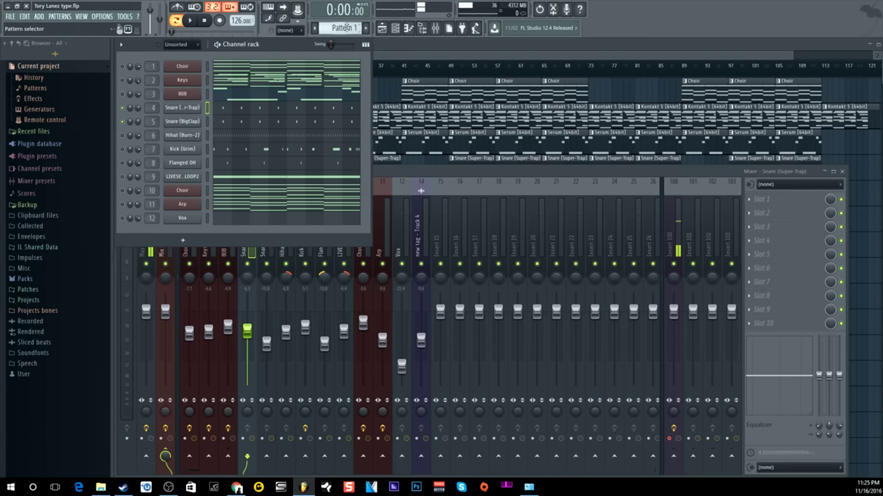
- Leave only the Hihat (Burn-2) channel unmuted, check its sample settings and mixer track, and play its pattern
{"action": "left_click", "coordinate": [123, 135]}
{"action": "left_click", "coordinate": [195, 136]}
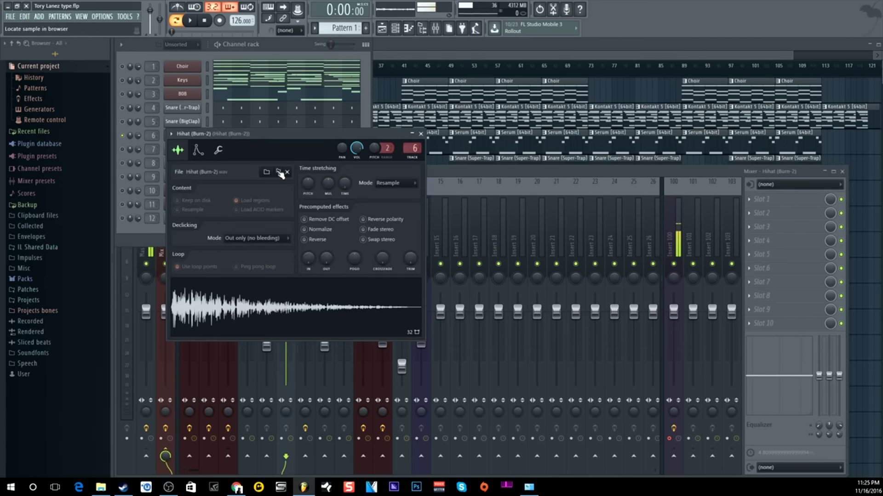
{"action": "left_click", "coordinate": [420, 134]}
{"action": "left_click", "coordinate": [411, 173]}
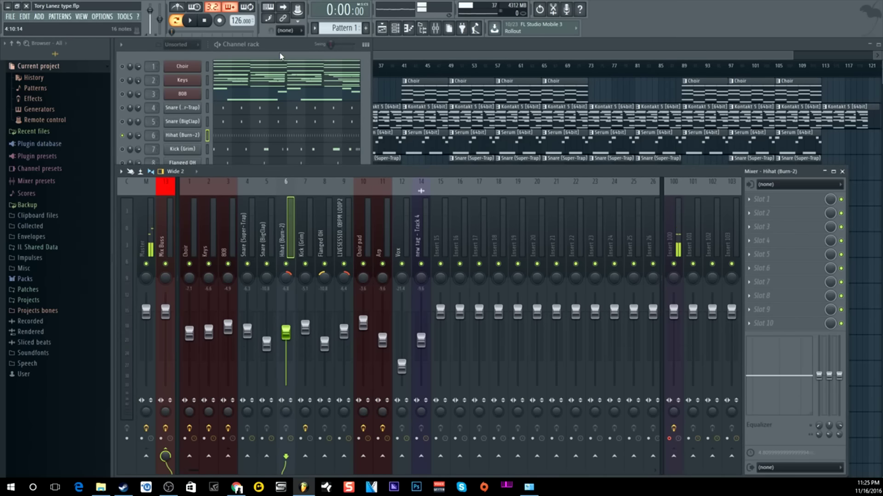
{"action": "key", "text": "space"}
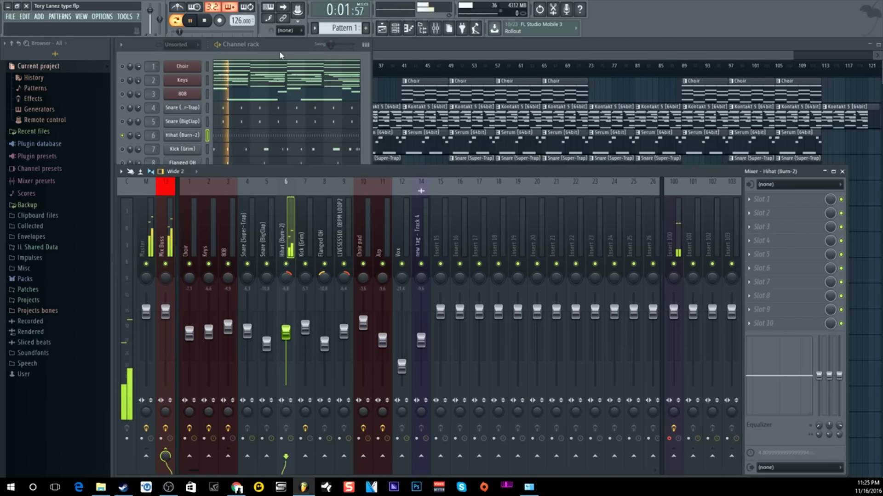
{"action": "key", "text": "space"}
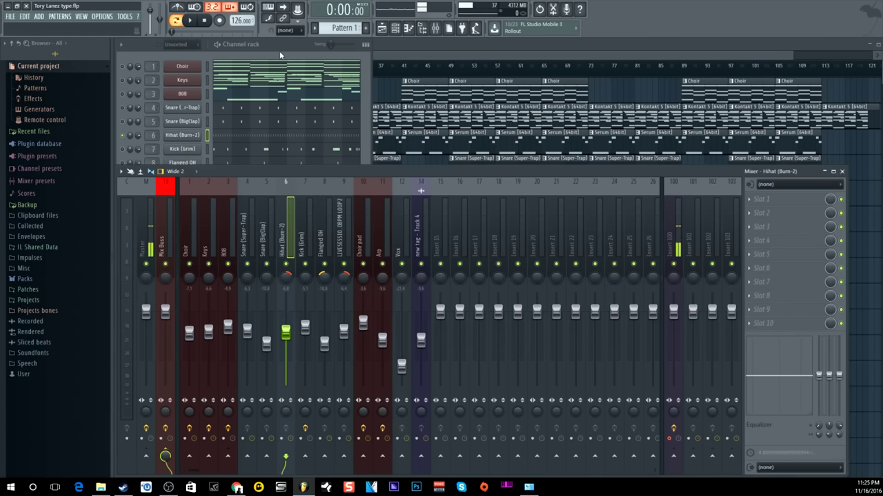
- Solo the Kick (Grim) channel and show its track in the mixer
{"action": "left_click", "coordinate": [291, 53]}
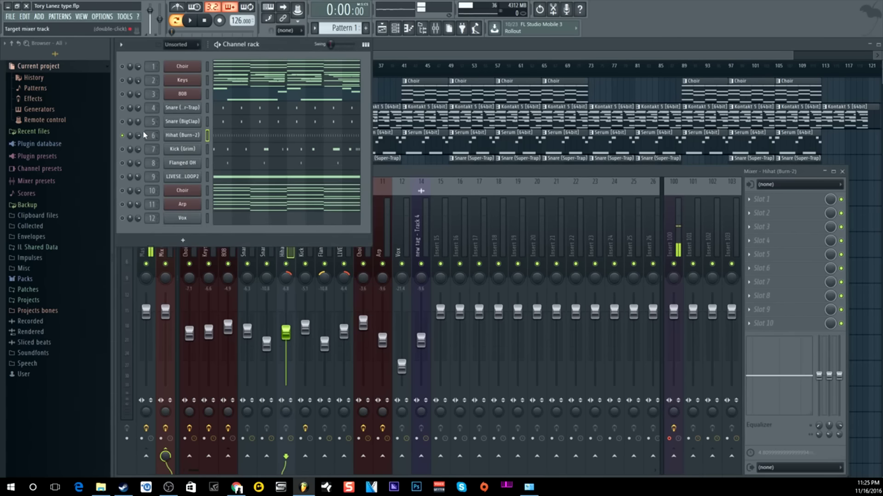
{"action": "right_click", "coordinate": [123, 149]}
{"action": "left_click", "coordinate": [207, 152]}
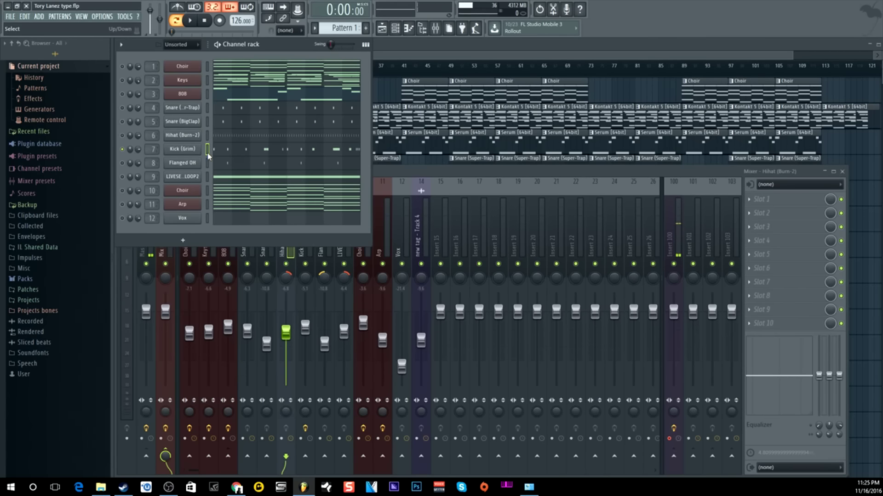
{"action": "left_click", "coordinate": [418, 176]}
{"action": "left_click", "coordinate": [301, 226]}
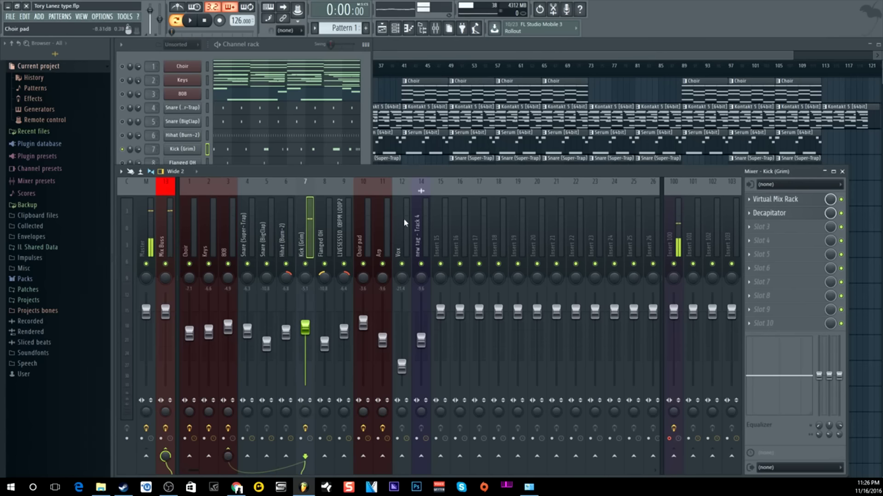
- Inspect the FG-S and FG-116 modules of the kick's Virtual Mix Rack, and audition the kick while toggling the FG-116
{"action": "left_click", "coordinate": [782, 199]}
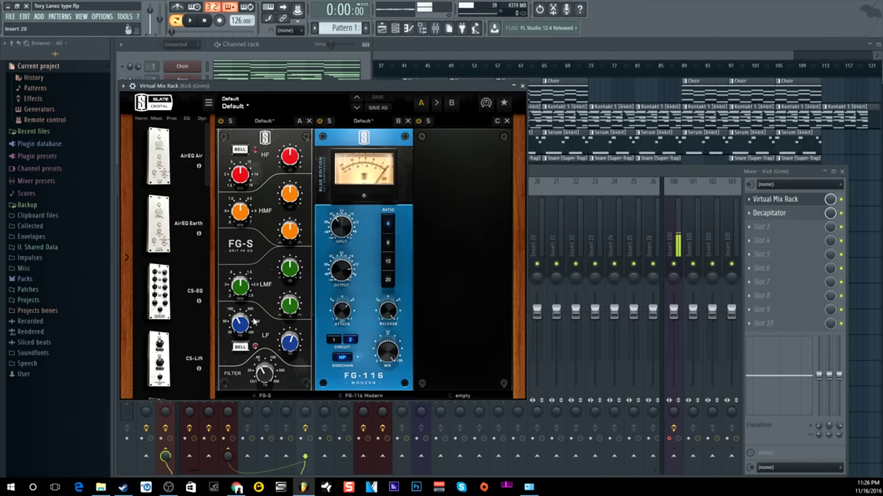
{"action": "left_click", "coordinate": [260, 363]}
{"action": "left_click", "coordinate": [320, 123]}
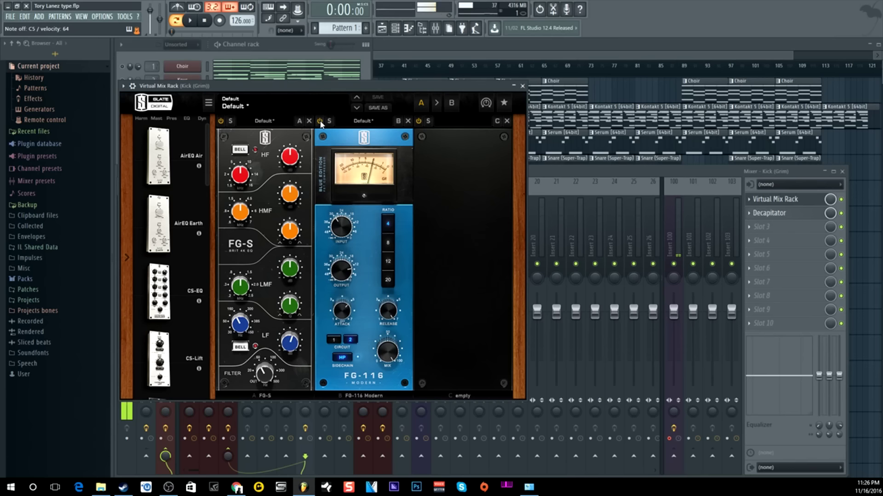
{"action": "left_click", "coordinate": [522, 86]}
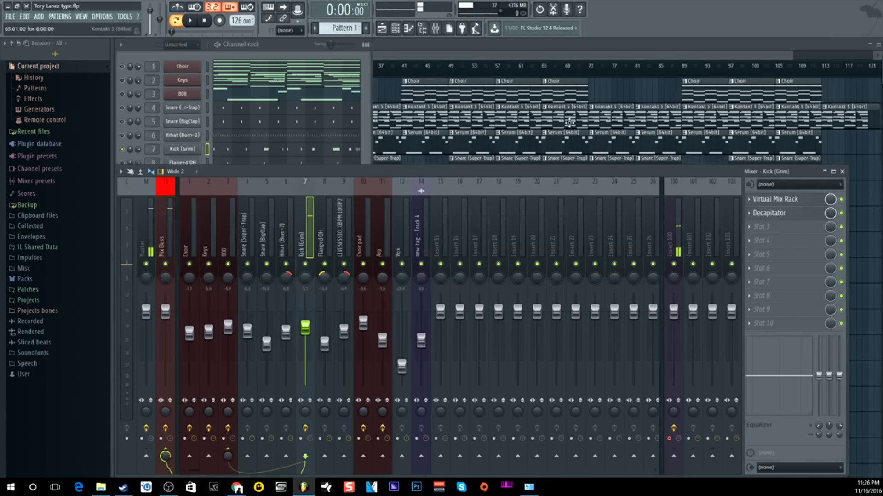
- Inspect the Decapitator effect on the kick's mixer track, and audition the kick while varying the Mix amount
{"action": "left_click", "coordinate": [789, 217]}
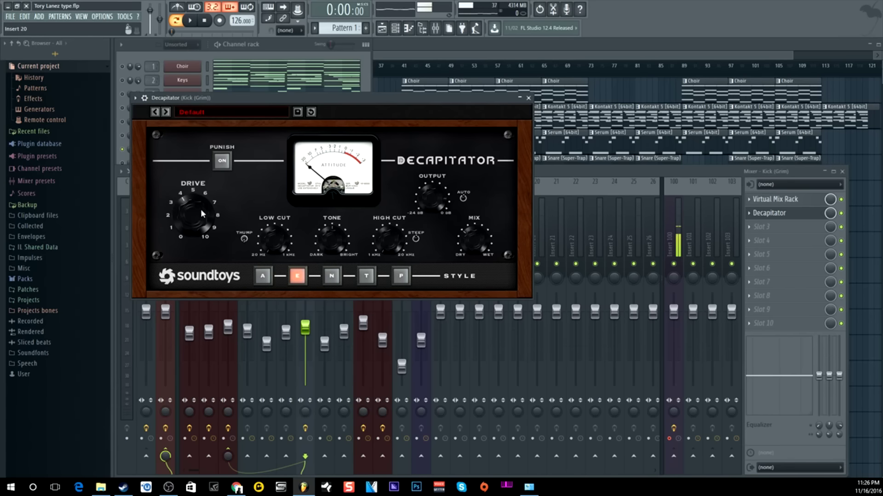
{"action": "left_click", "coordinate": [472, 245]}
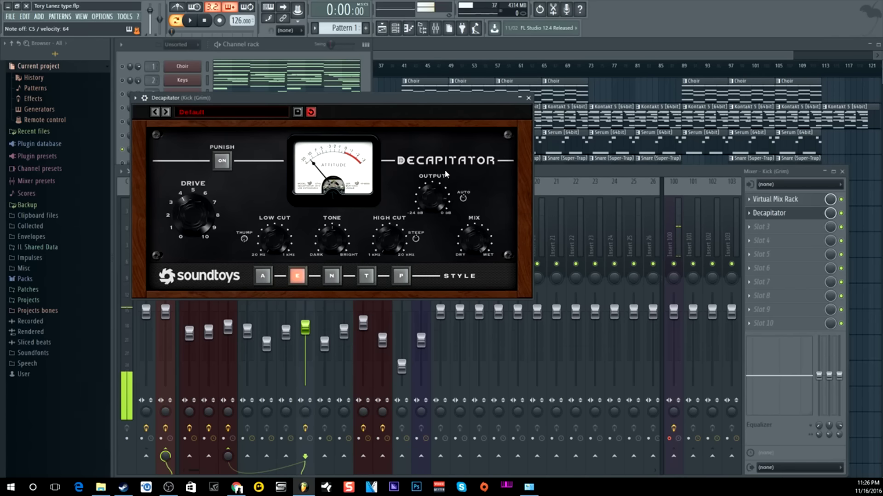
{"action": "left_click_drag", "start_coordinate": [474, 236], "coordinate": [476, 281]}
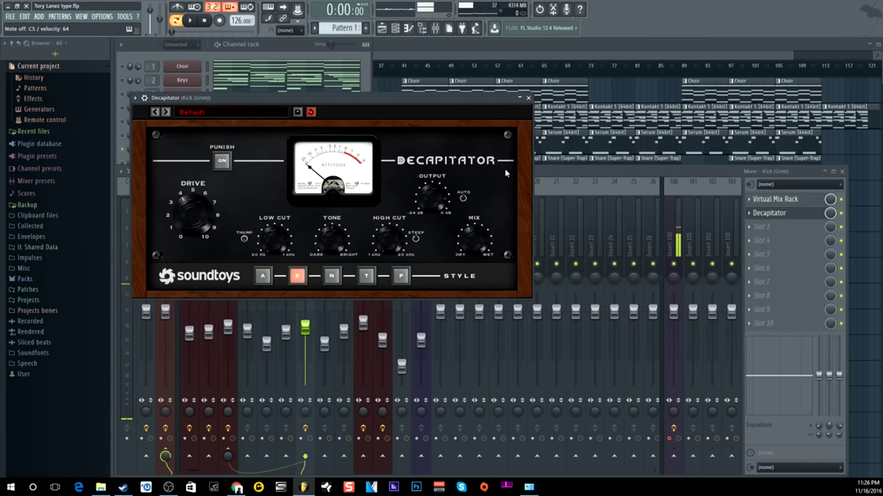
{"action": "left_click", "coordinate": [528, 98]}
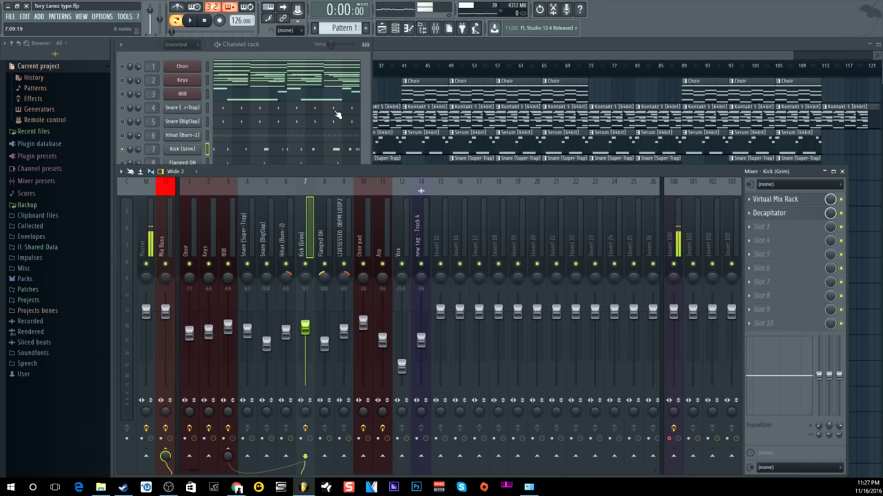
- Leave only the Flanged OH channel unmuted, audition it, and show its mixer track
{"action": "left_click", "coordinate": [363, 103]}
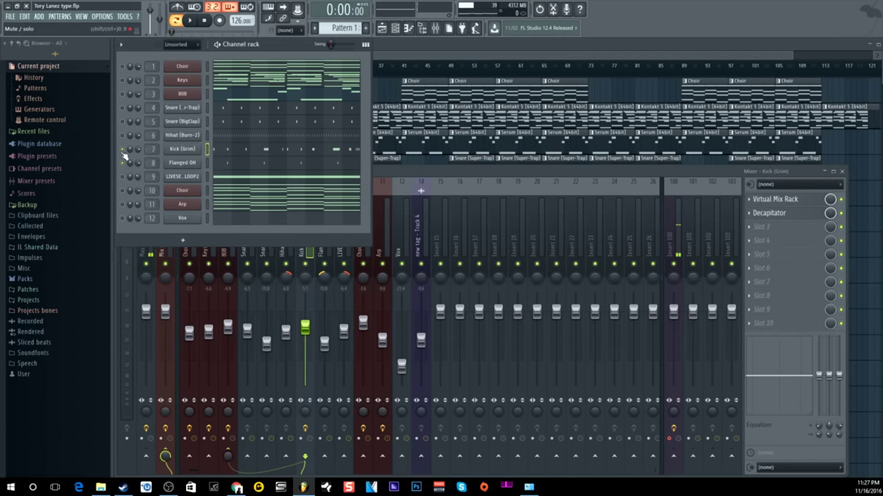
{"action": "left_click", "coordinate": [207, 163]}
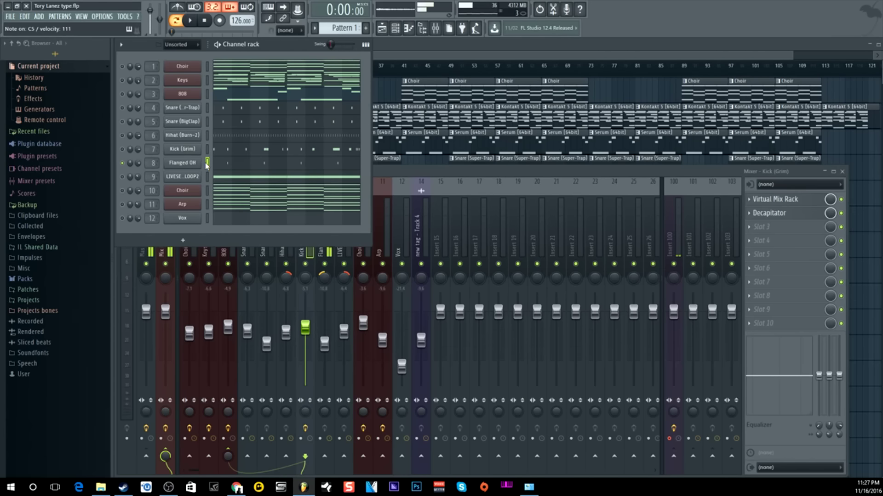
{"action": "left_click", "coordinate": [394, 178]}
{"action": "left_click", "coordinate": [330, 230]}
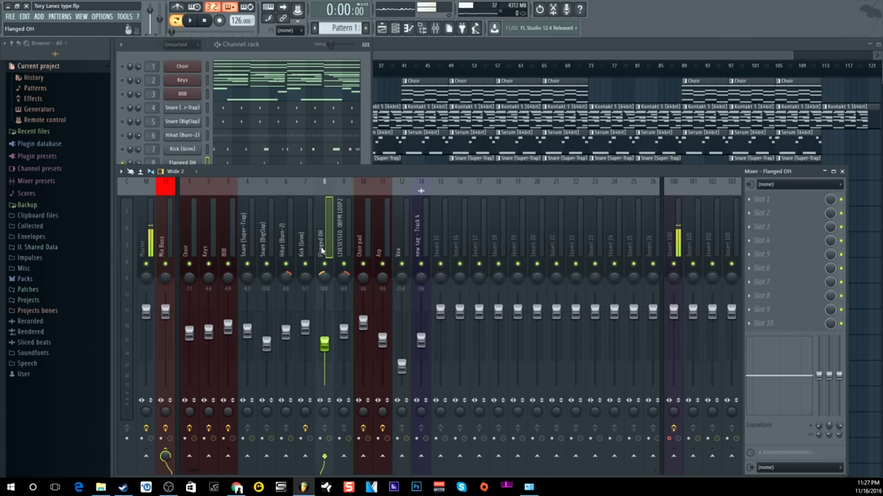
- Leave only the LIVESESSION-70BPM LOOP2 channel unmuted and view its sample settings
{"action": "left_click", "coordinate": [368, 140]}
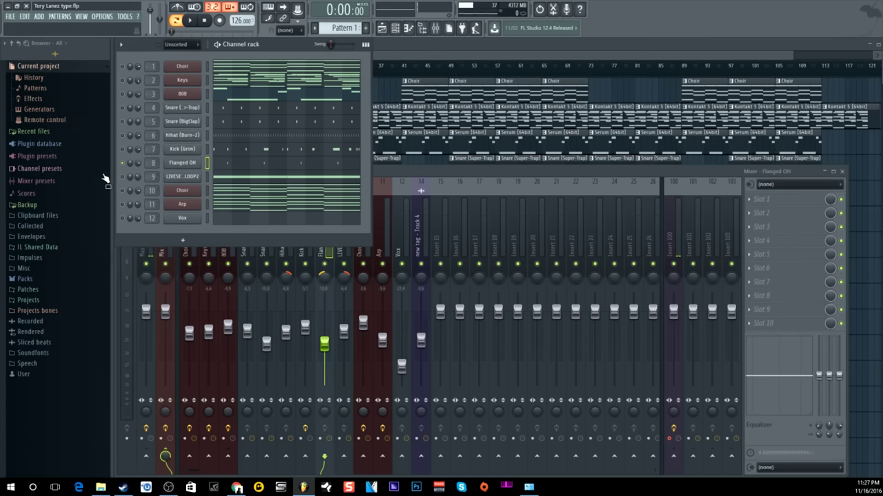
{"action": "left_click", "coordinate": [184, 179]}
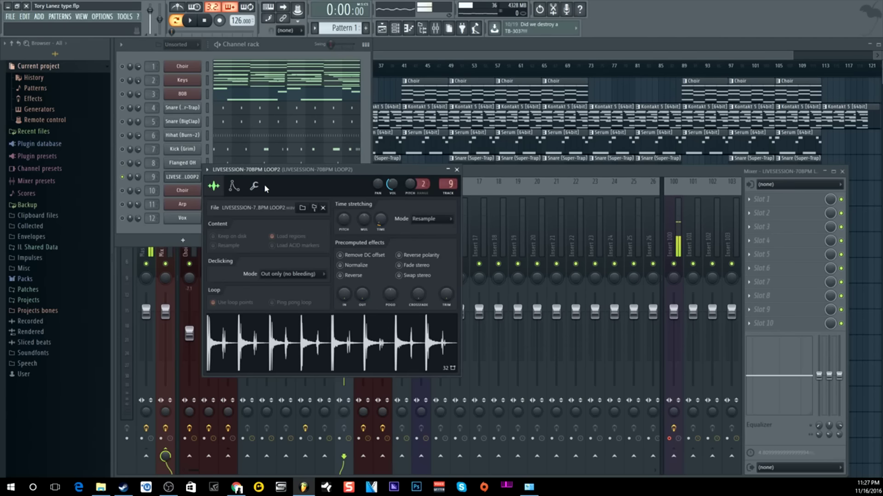
{"action": "left_click", "coordinate": [456, 170]}
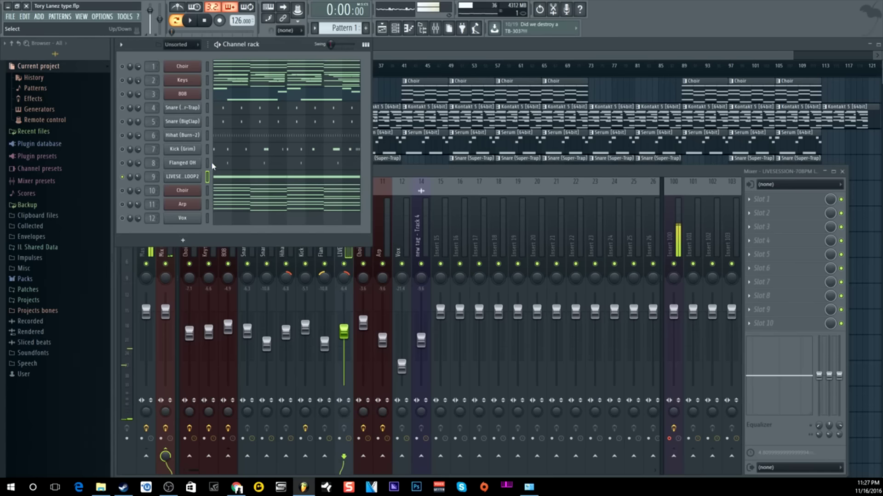
- Try a 2-bar time stretch on the LIVESESSION loop sample, and set its stretch time to 4 bars
{"action": "left_click", "coordinate": [183, 177]}
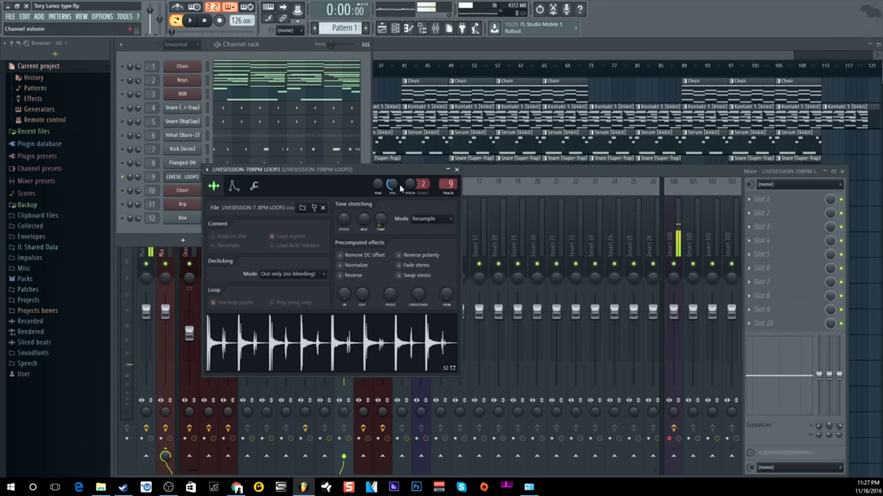
{"action": "right_click", "coordinate": [385, 220]}
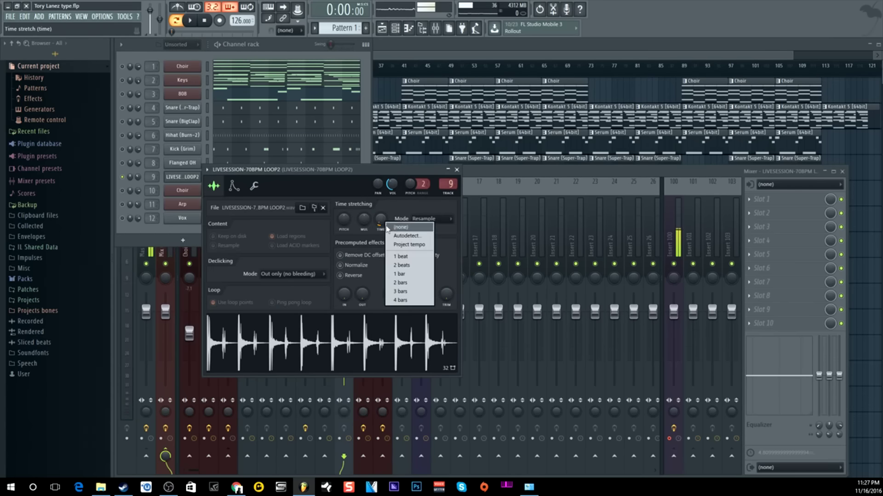
{"action": "left_click", "coordinate": [400, 283]}
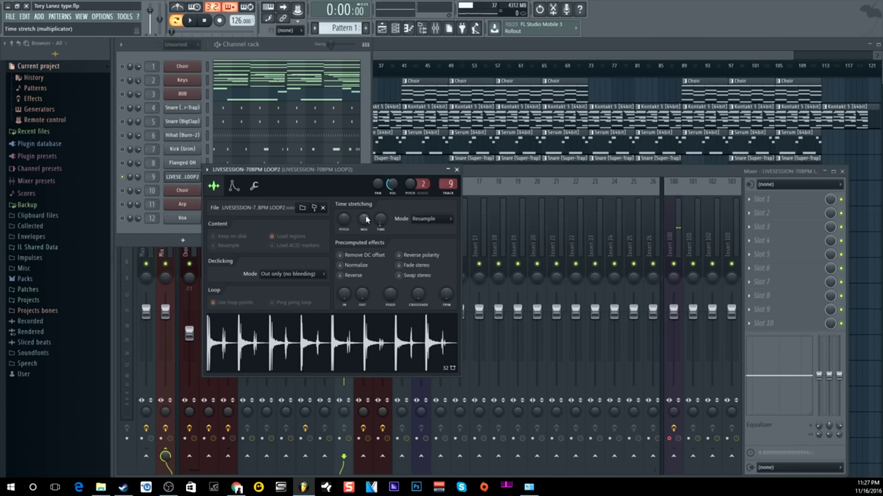
{"action": "right_click", "coordinate": [386, 224]}
{"action": "left_click", "coordinate": [401, 299]}
{"action": "left_click", "coordinate": [457, 170]}
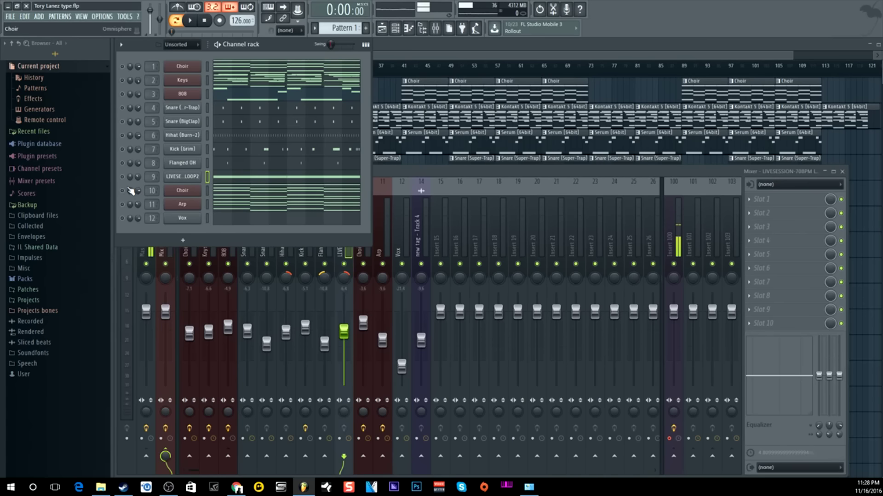
- Audition the Omnisphere Greek Celli patch on channel 10 and rename that channel to Pad
{"action": "left_click", "coordinate": [182, 190]}
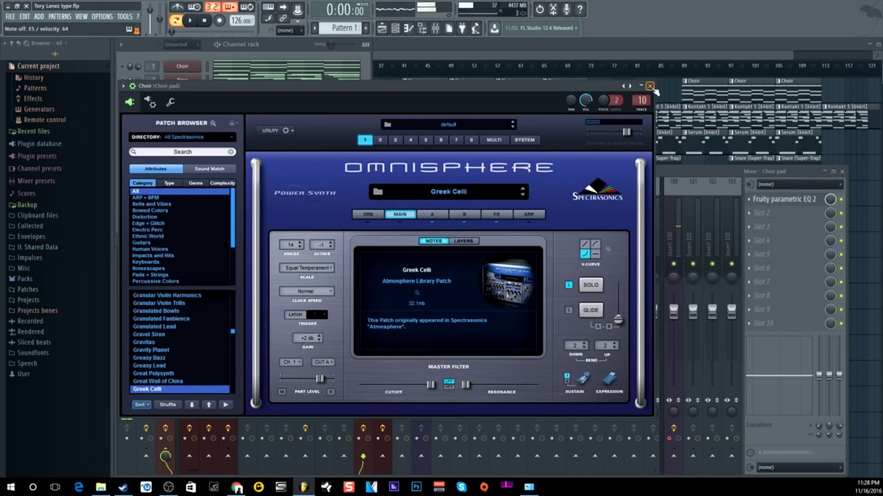
{"action": "left_click", "coordinate": [650, 87]}
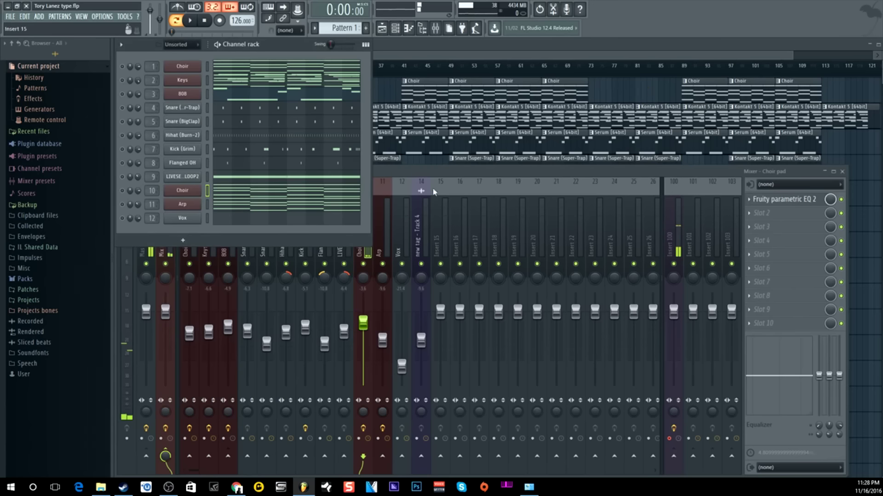
{"action": "right_click", "coordinate": [193, 193]}
{"action": "left_click", "coordinate": [237, 203]}
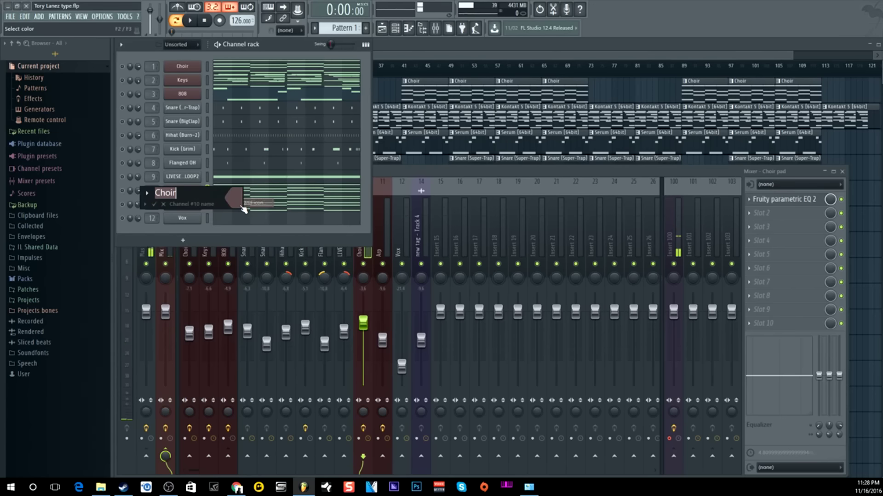
{"action": "type", "text": "Pad"}
{"action": "key", "text": "Return"}
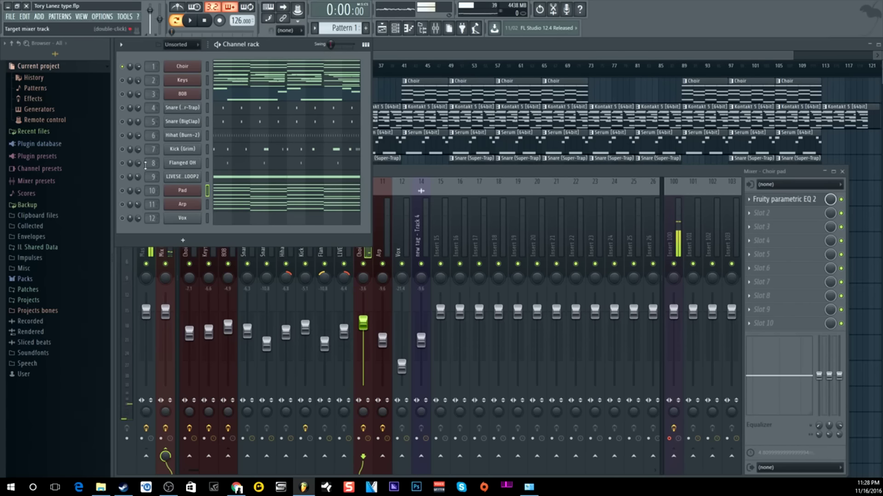
- Unmute the Pad channel alongside the Choir, play the two together, and stop
{"action": "left_click", "coordinate": [122, 191]}
{"action": "left_click", "coordinate": [190, 20]}
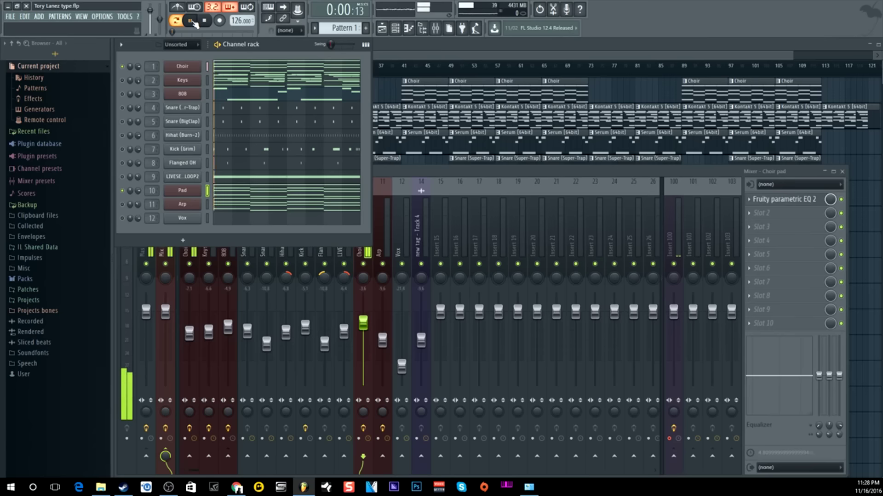
{"action": "left_click", "coordinate": [205, 21]}
- Adjust the low-cut and 20000 Hz low-pass bands of Fruity Parametric EQ 2 on the Choir pad mixer track, and play the result
{"action": "left_click", "coordinate": [378, 228]}
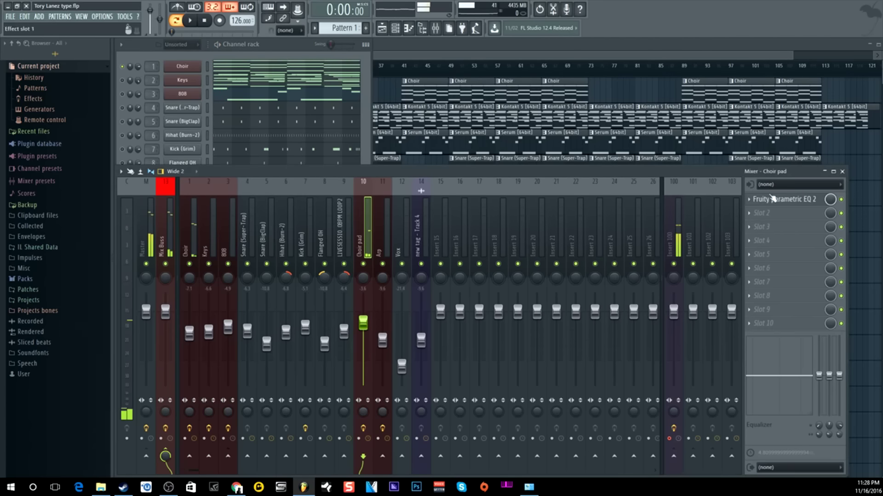
{"action": "left_click", "coordinate": [800, 199]}
{"action": "left_click_drag", "start_coordinate": [294, 235], "coordinate": [273, 236]}
{"action": "mouse_move", "coordinate": [382, 238]}
{"action": "left_mouse_down"}
{"action": "mouse_move", "coordinate": [327, 232]}
{"action": "mouse_move", "coordinate": [386, 232]}
{"action": "left_mouse_up"}
{"action": "left_click", "coordinate": [194, 21]}
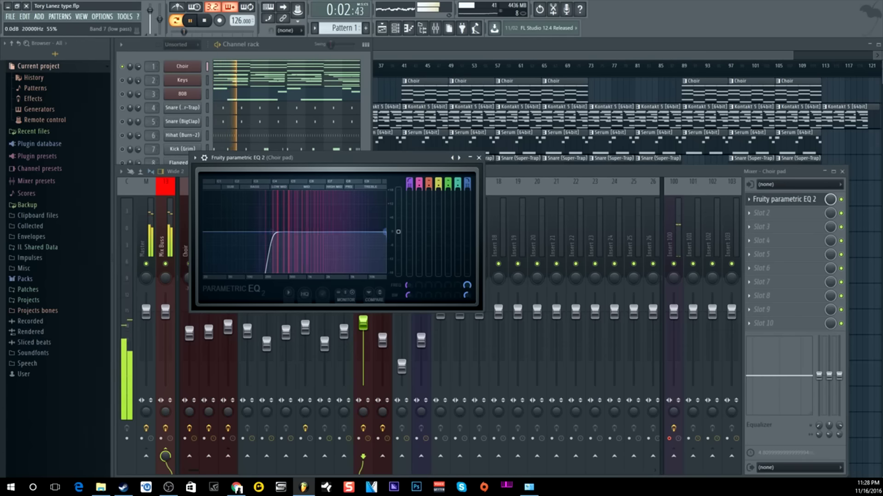
{"action": "left_click", "coordinate": [205, 21]}
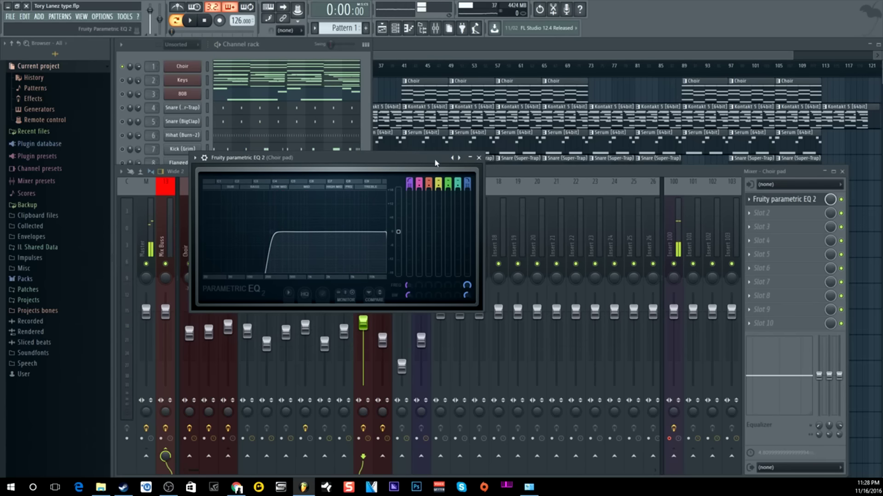
- Close the Choir pad track's equalizer and lower that track's mixer level slightly
{"action": "left_click", "coordinate": [478, 158]}
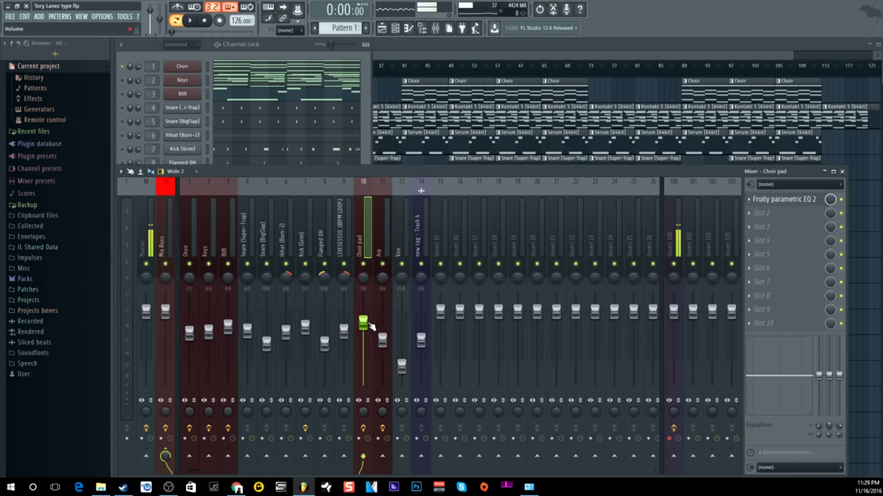
{"action": "left_click_drag", "start_coordinate": [363, 324], "coordinate": [367, 333]}
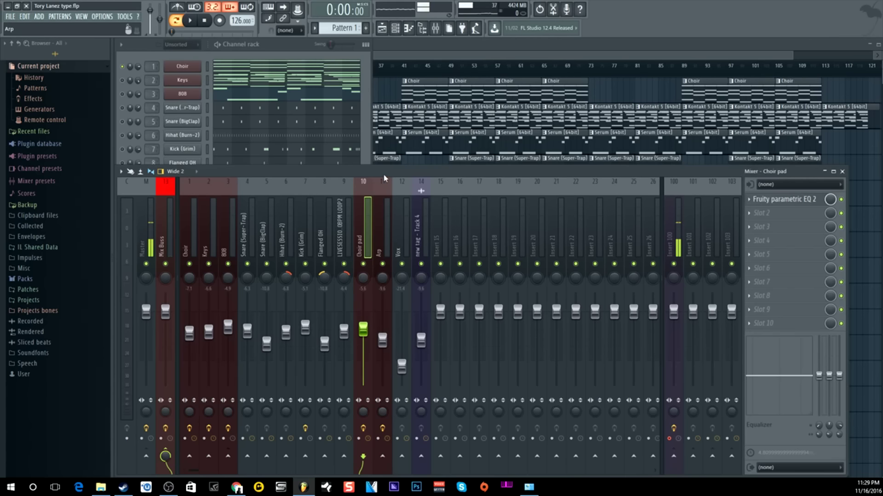
- Unmute the Arp channel and inspect the Tremolator and PanMan effects on its mixer track
{"action": "left_click", "coordinate": [369, 144]}
{"action": "left_click", "coordinate": [122, 204]}
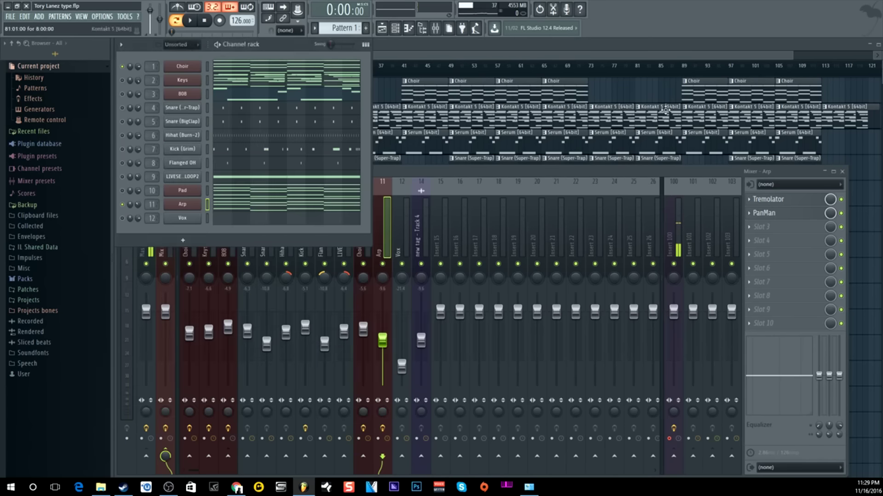
{"action": "left_click", "coordinate": [662, 98]}
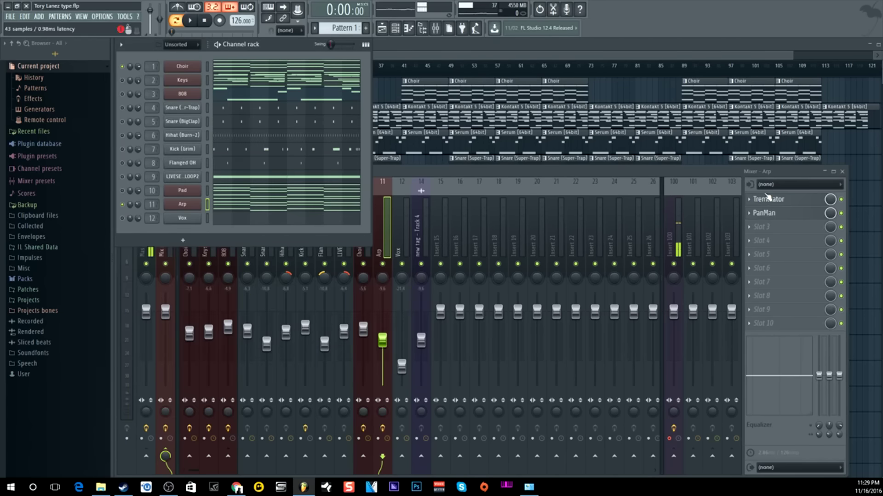
{"action": "left_click", "coordinate": [776, 199]}
{"action": "left_click", "coordinate": [765, 214]}
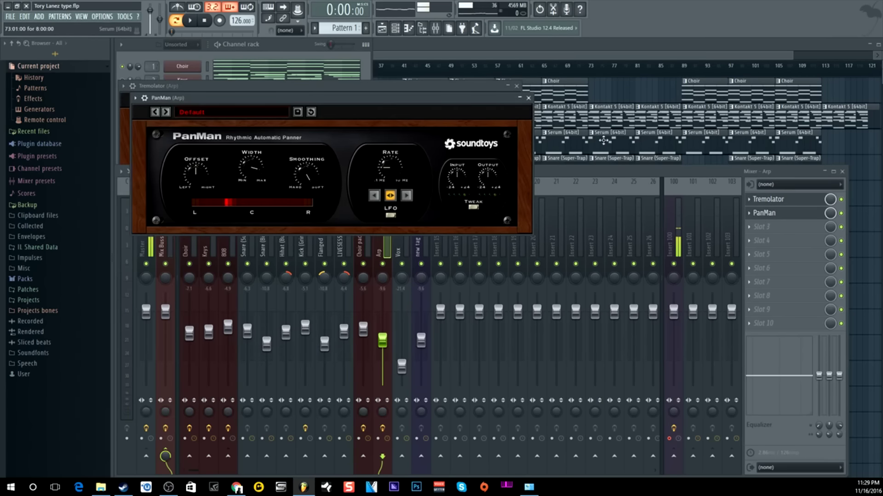
{"action": "left_click", "coordinate": [529, 98]}
- Bypass the Tremolator and PanMan effects on the Arp mixer track and re-enable both
{"action": "left_click", "coordinate": [841, 199]}
{"action": "left_click", "coordinate": [841, 213]}
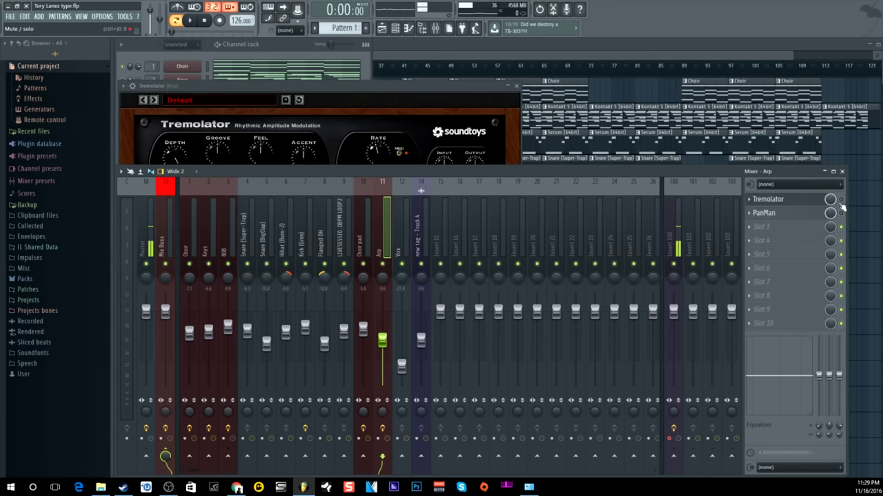
{"action": "left_click", "coordinate": [840, 213]}
{"action": "left_click", "coordinate": [841, 199]}
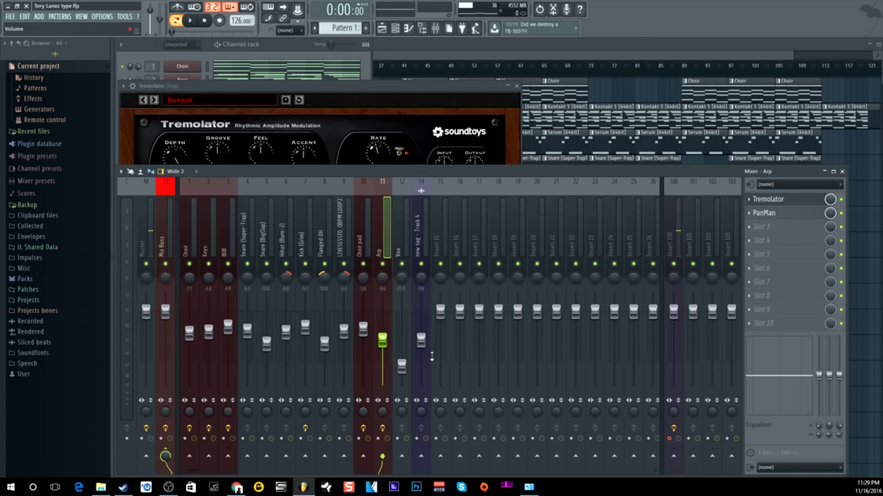
- Play the Arp together with the Choir, mute the Choir channel, and play the Arp alone
{"action": "left_click", "coordinate": [189, 21]}
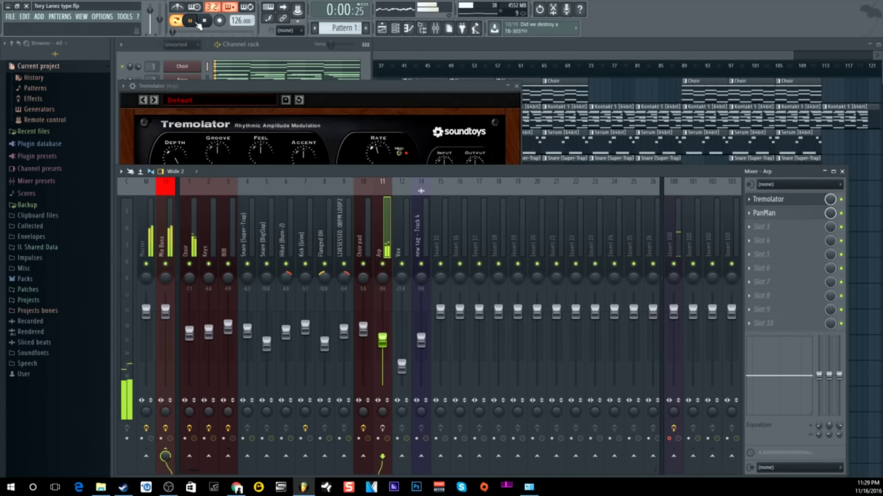
{"action": "left_click", "coordinate": [204, 21]}
{"action": "left_click", "coordinate": [129, 75]}
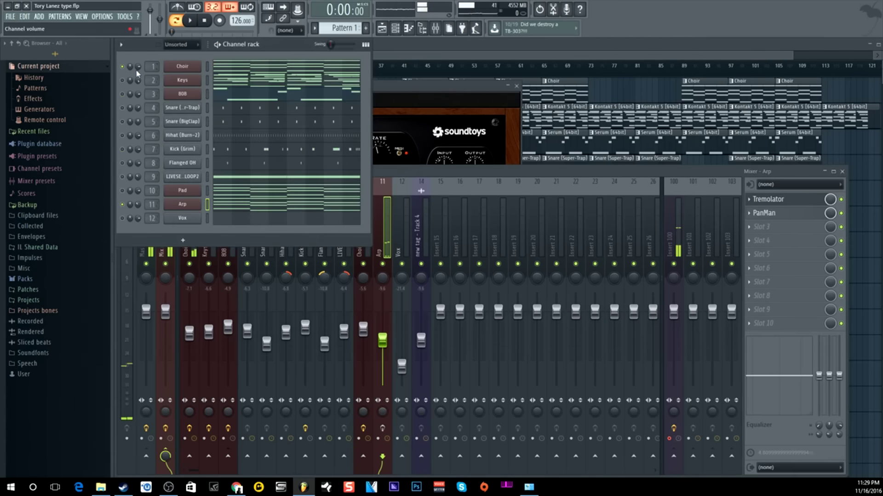
{"action": "key", "text": "space"}
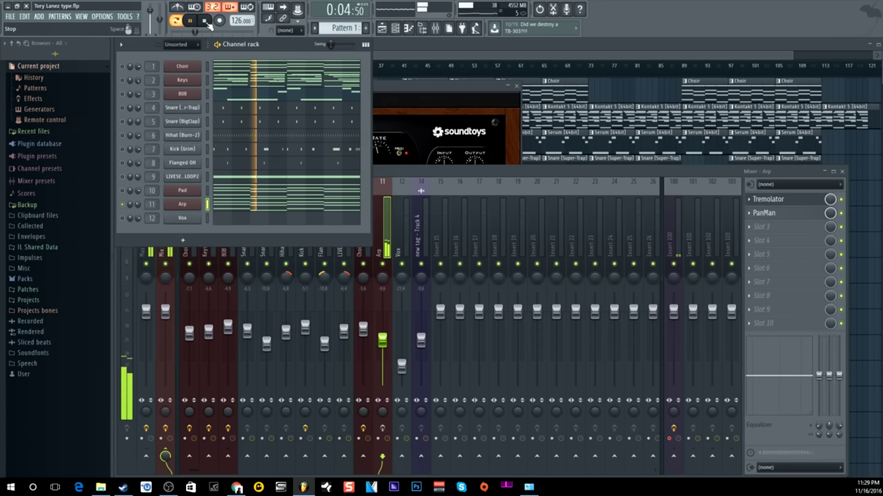
{"action": "left_click", "coordinate": [208, 25]}
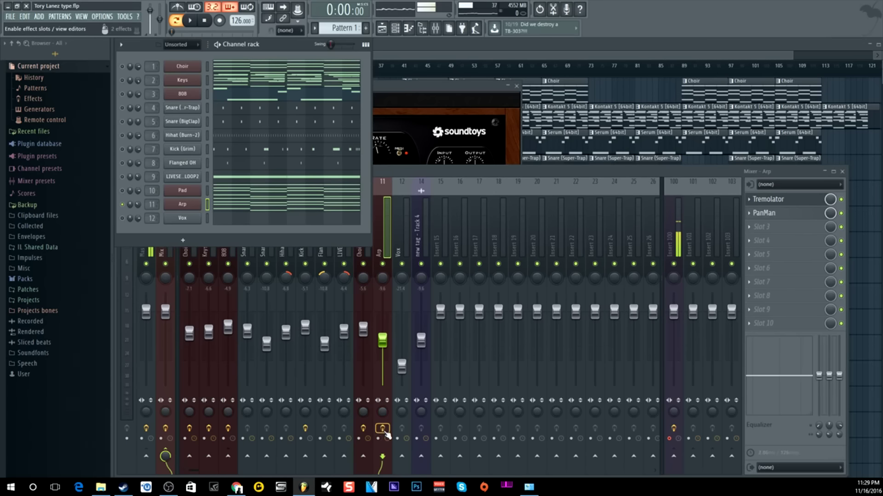
- Review the Tremolator settings on the Arp mixer track, close the effect, and play the Arp on its own
{"action": "left_click", "coordinate": [781, 199]}
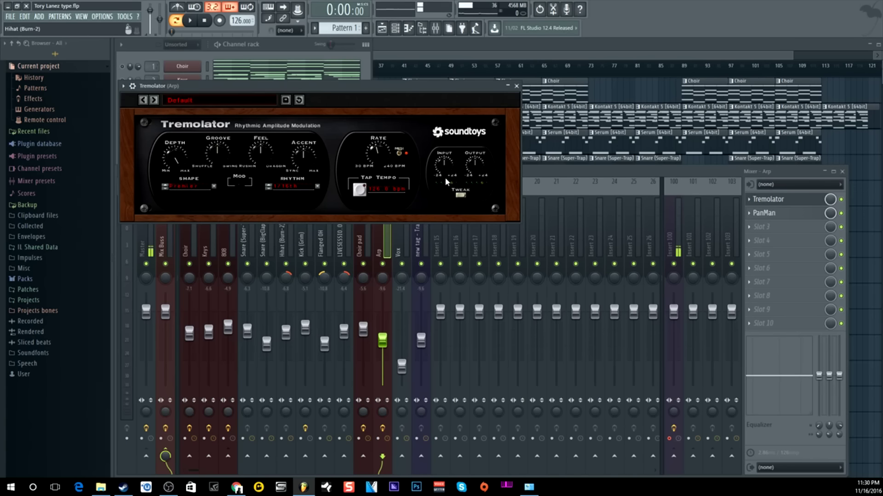
{"action": "left_click", "coordinate": [516, 86]}
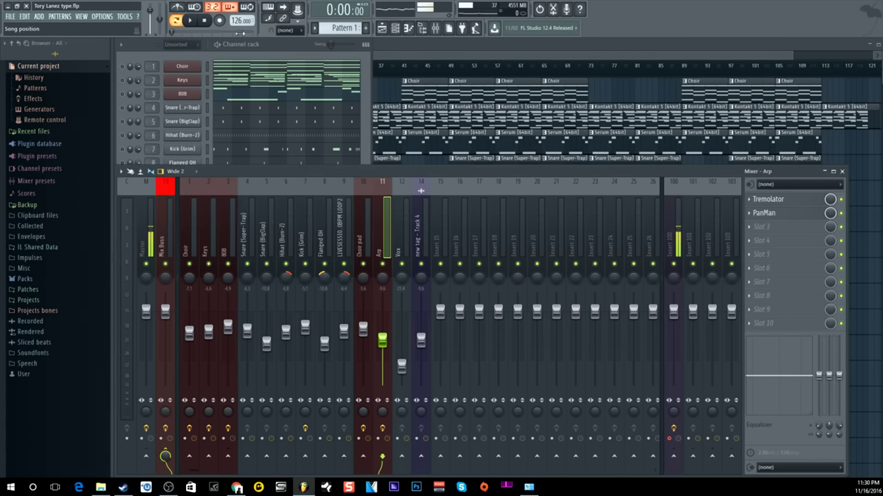
{"action": "left_click", "coordinate": [189, 20]}
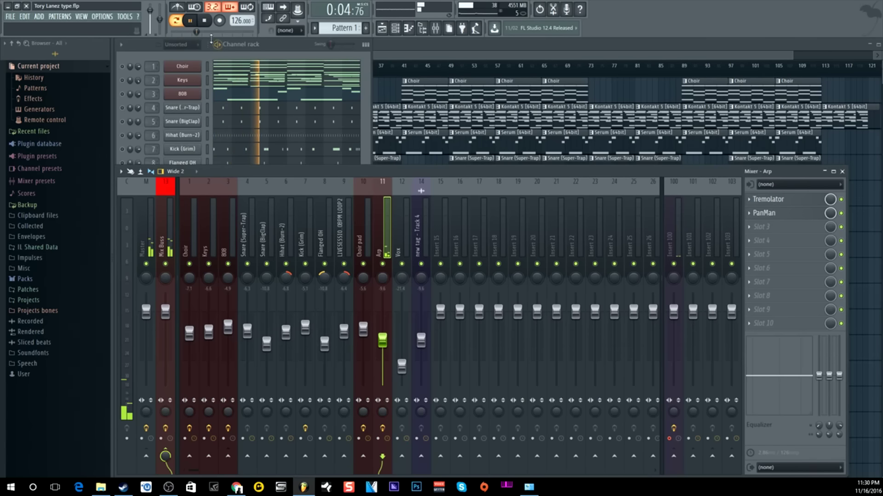
{"action": "left_click", "coordinate": [205, 21]}
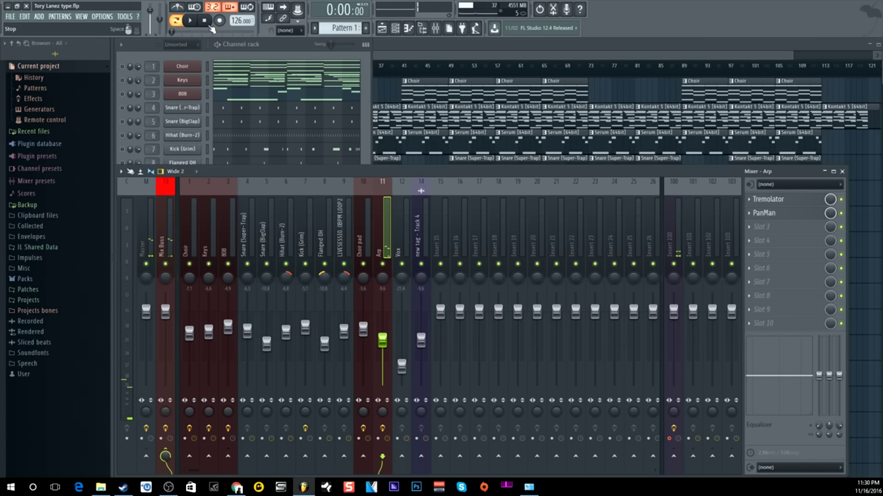
- Bring up the playlist arrangement and move the song position to bar 41
{"action": "left_click", "coordinate": [369, 90]}
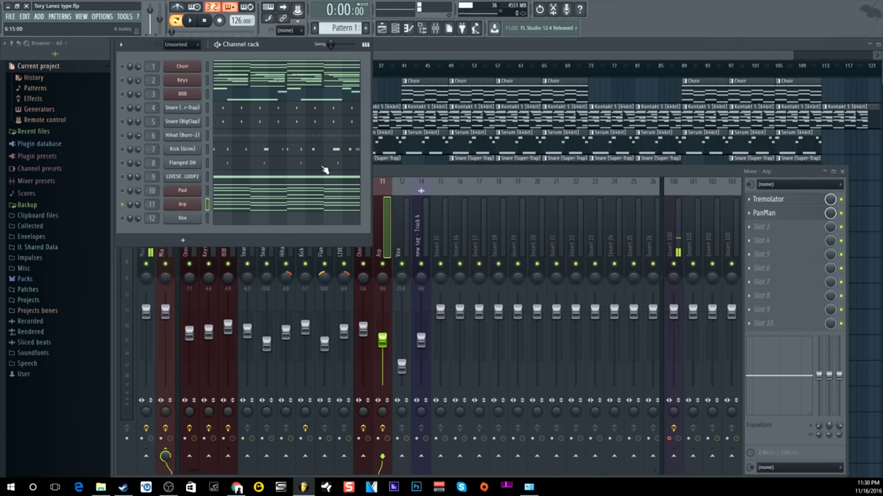
{"action": "left_click", "coordinate": [417, 54]}
{"action": "left_click", "coordinate": [405, 69]}
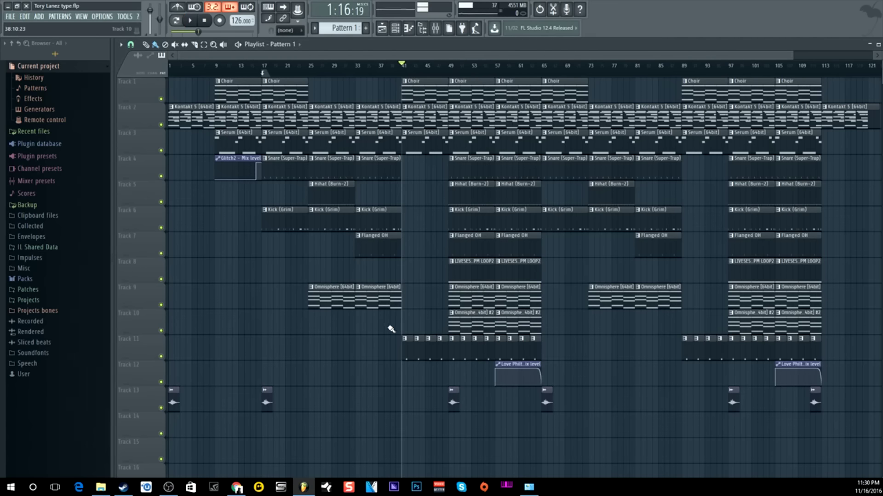
- Select the Vox channel, solo it, and release the solo so all channels are enabled
{"action": "left_click", "coordinate": [397, 29]}
{"action": "left_click", "coordinate": [208, 220]}
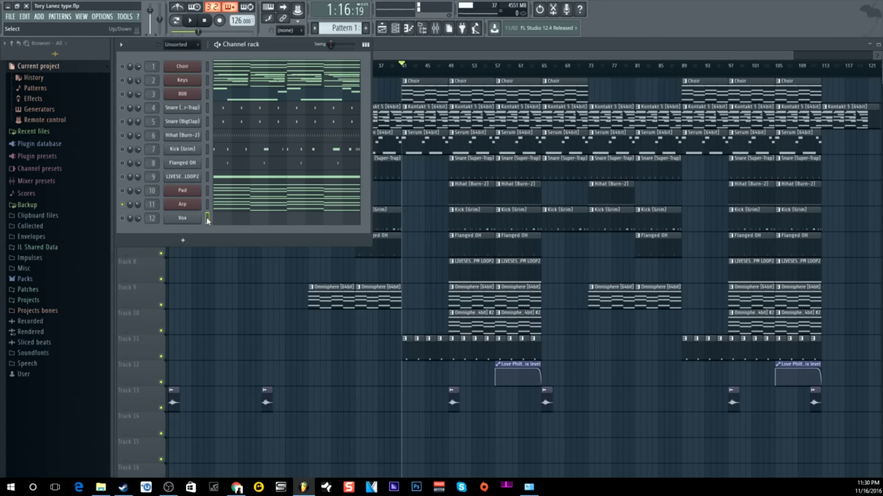
{"action": "right_click", "coordinate": [122, 218]}
{"action": "left_click", "coordinate": [138, 224]}
{"action": "right_click", "coordinate": [122, 219]}
{"action": "left_click", "coordinate": [138, 224]}
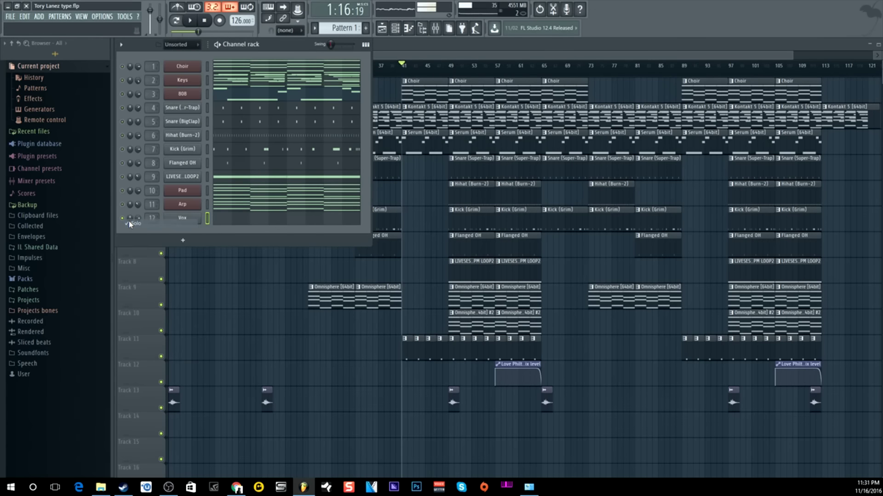
- Review the Mix Buss track's VBC FG-Grey, iZotope Ozone 7 Imager, Virtual Tape Machines and Slate Digital FG-X effects, and close them
{"action": "left_click", "coordinate": [397, 29]}
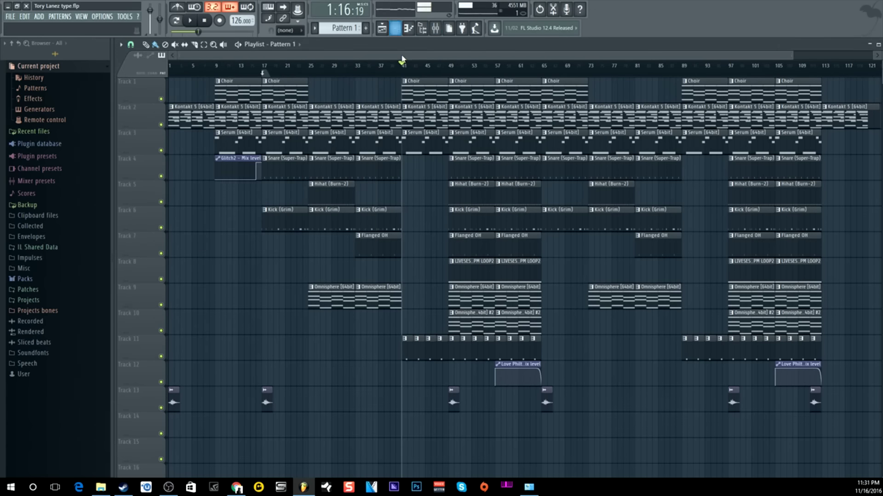
{"action": "left_click", "coordinate": [434, 28]}
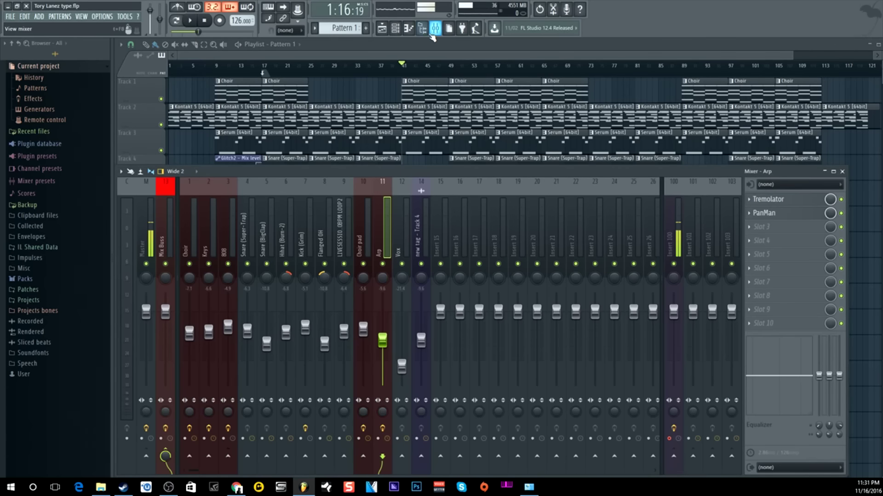
{"action": "left_click", "coordinate": [395, 29]}
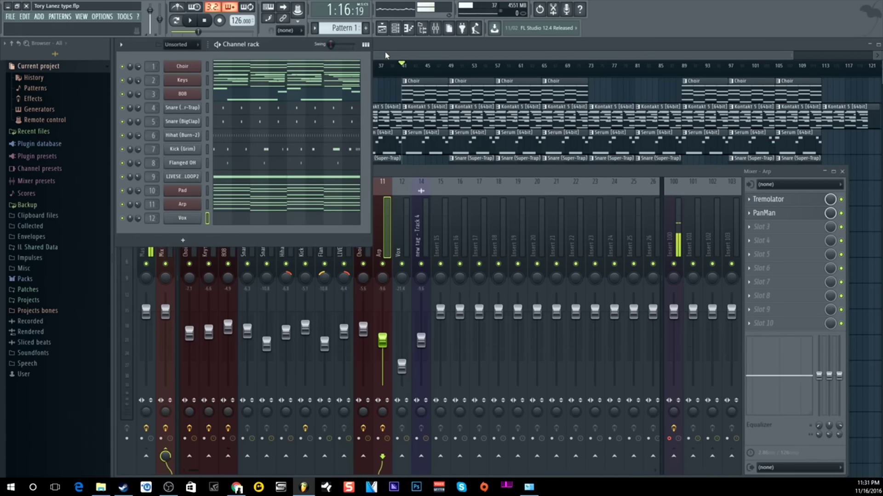
{"action": "left_click", "coordinate": [417, 180]}
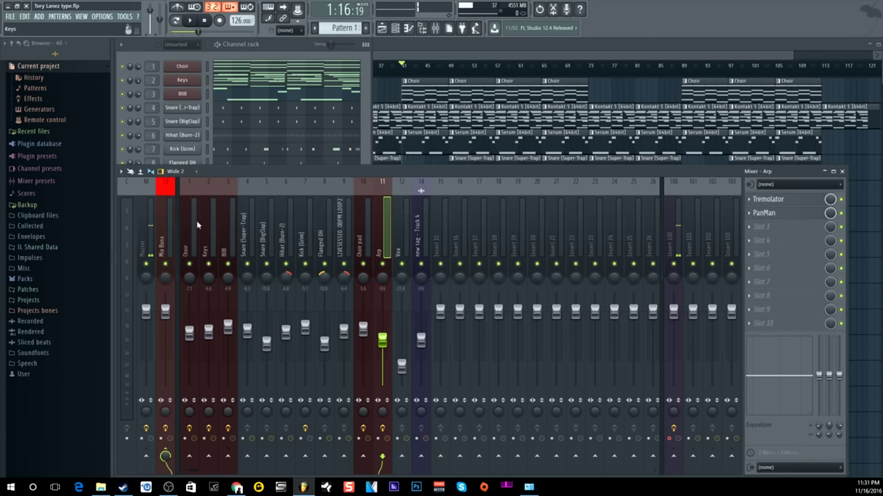
{"action": "left_click", "coordinate": [169, 222]}
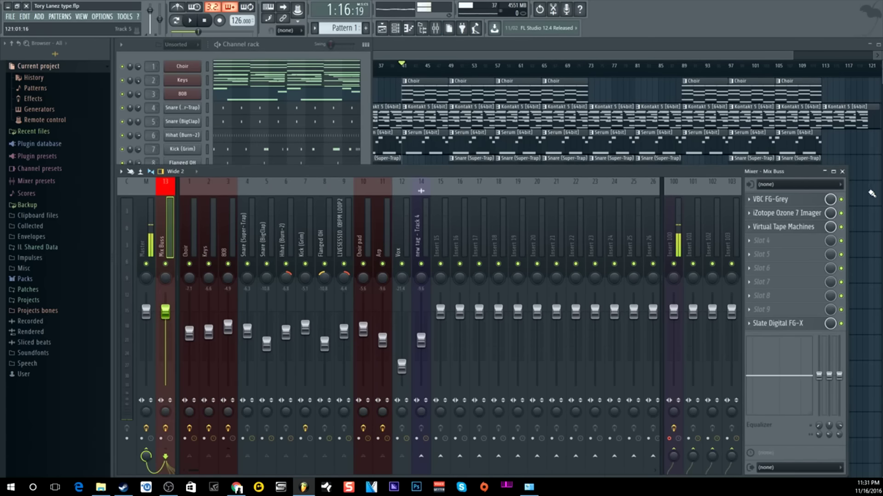
{"action": "left_click", "coordinate": [781, 199]}
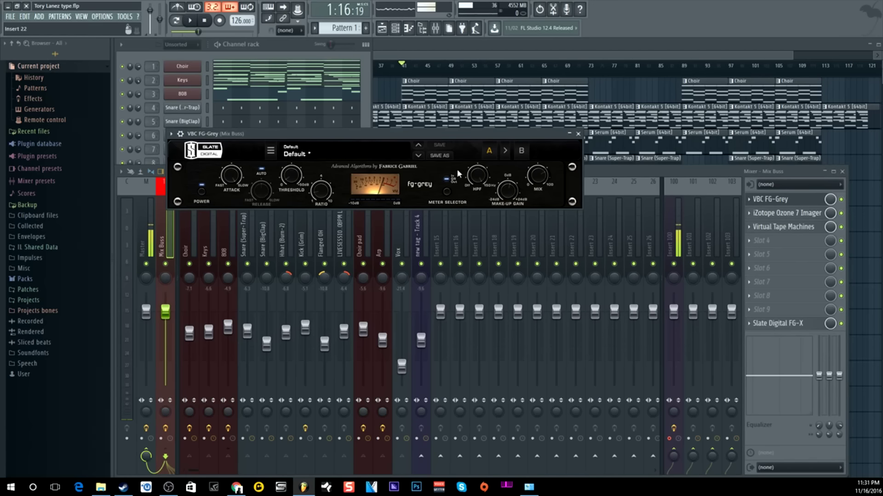
{"action": "left_click", "coordinate": [785, 213]}
{"action": "left_click", "coordinate": [784, 227]}
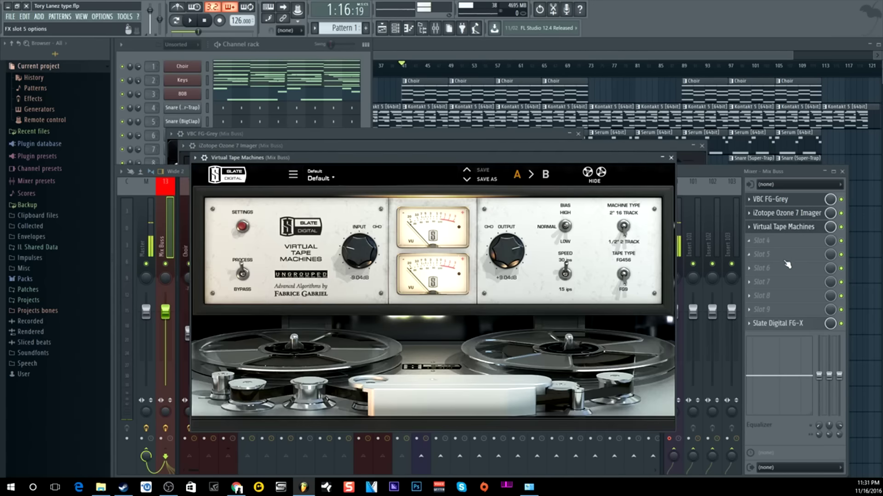
{"action": "left_click", "coordinate": [779, 323]}
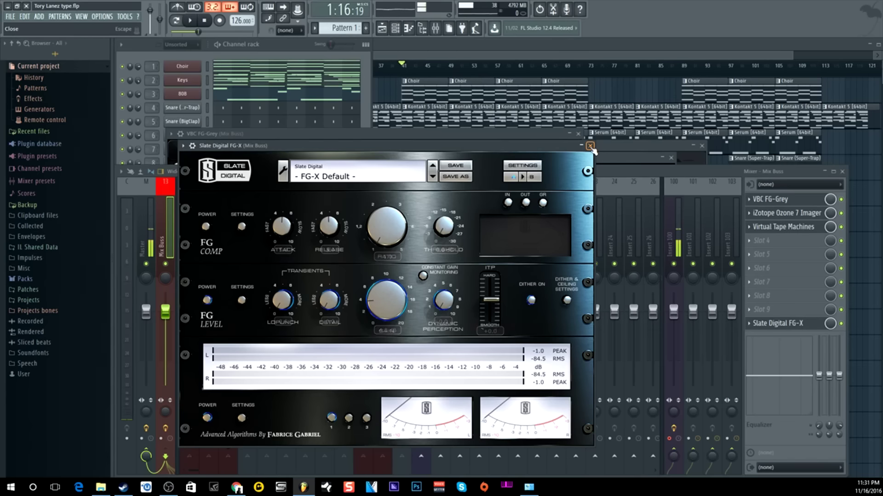
{"action": "left_click", "coordinate": [590, 145]}
{"action": "left_click", "coordinate": [578, 134]}
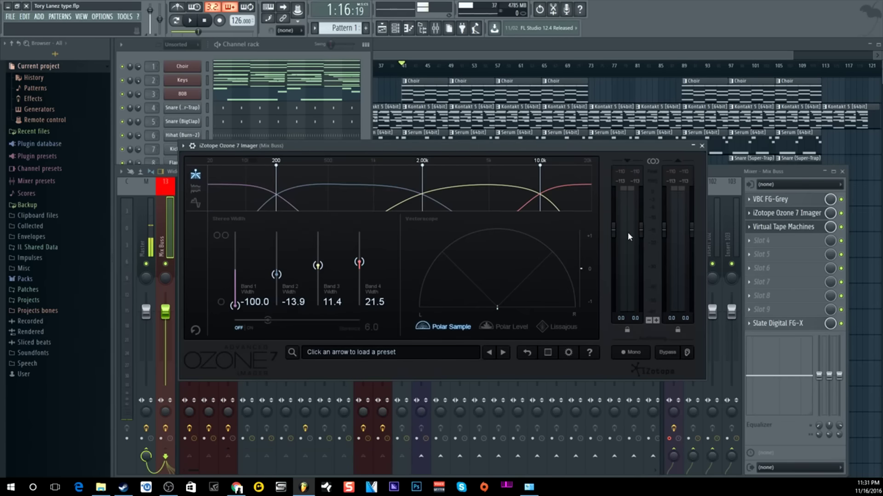
{"action": "left_click", "coordinate": [704, 145]}
{"action": "left_click", "coordinate": [670, 157]}
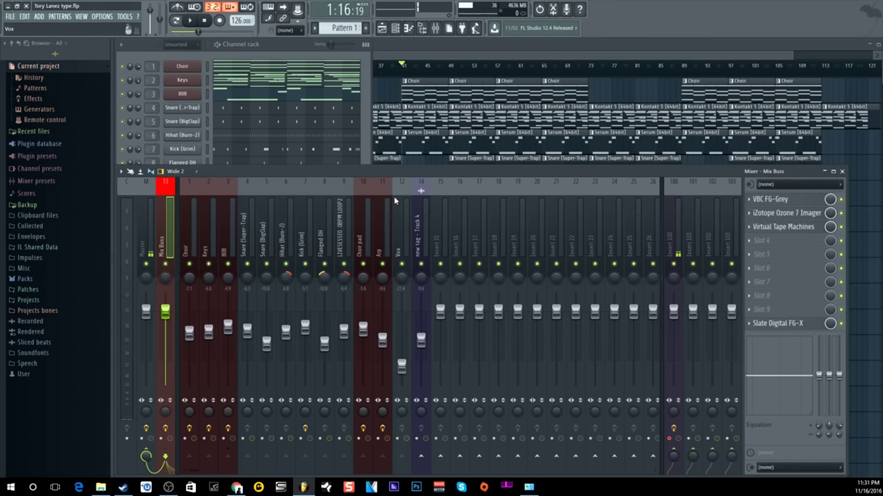
- Inspect the K-Meter (Stereo) on the Master mixer track and close it
{"action": "left_click", "coordinate": [146, 232]}
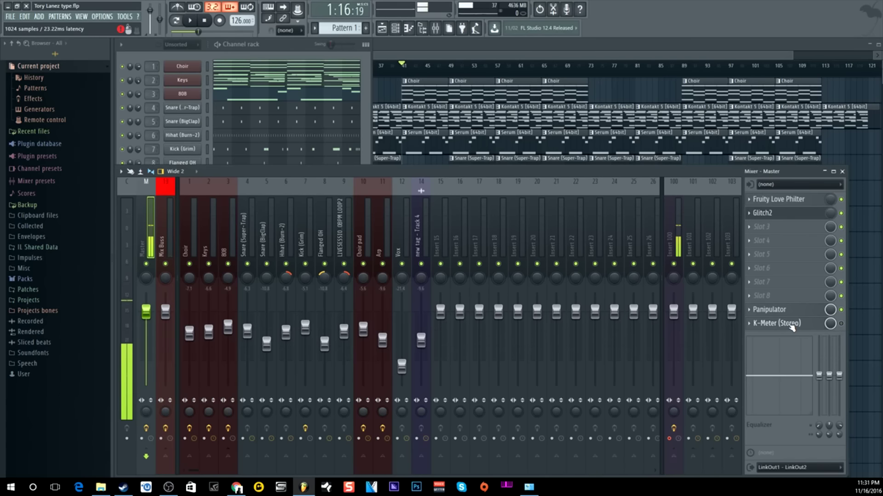
{"action": "left_click", "coordinate": [783, 324]}
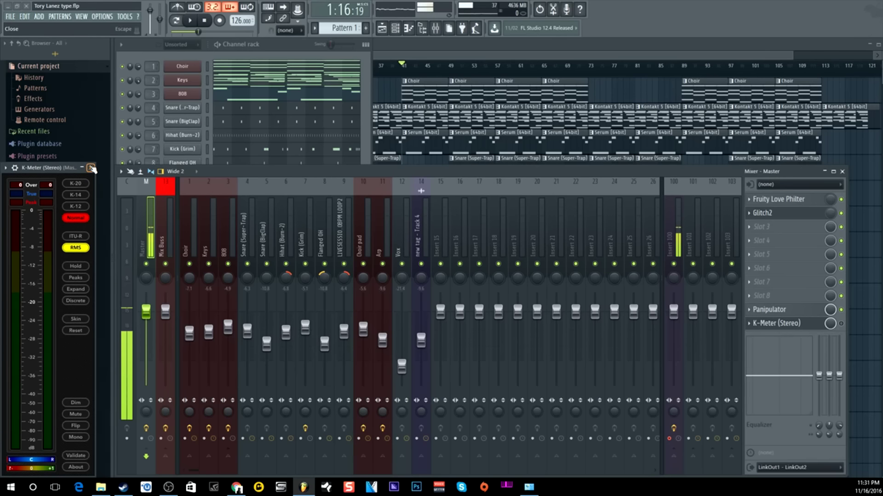
{"action": "left_click", "coordinate": [77, 183]}
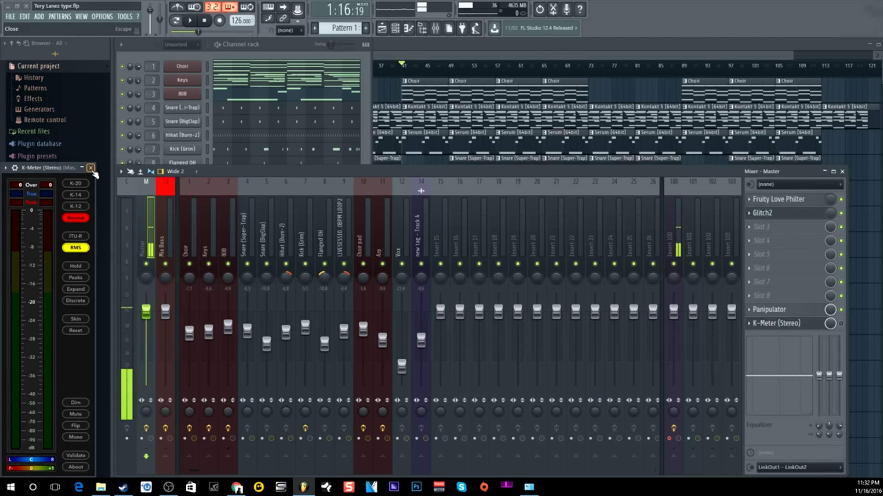
{"action": "left_click", "coordinate": [92, 169]}
- Toggle the Panipulator's mono switch on and off on the Master track, and close the open effect windows
{"action": "left_click", "coordinate": [777, 309]}
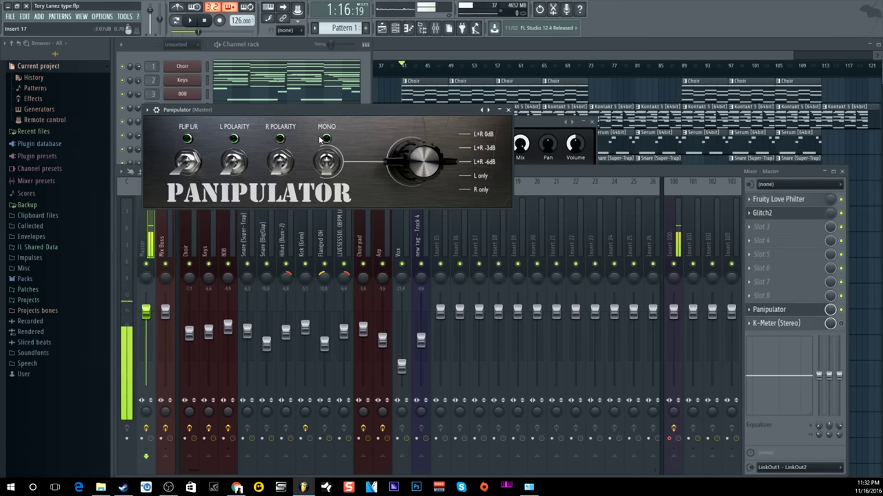
{"action": "left_click", "coordinate": [330, 163]}
{"action": "left_click", "coordinate": [330, 163]}
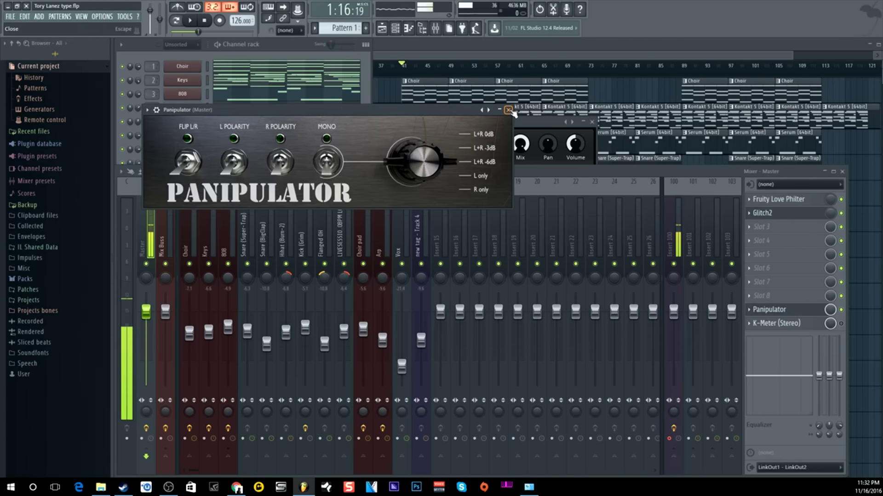
{"action": "left_click", "coordinate": [509, 110]}
{"action": "left_click", "coordinate": [592, 122]}
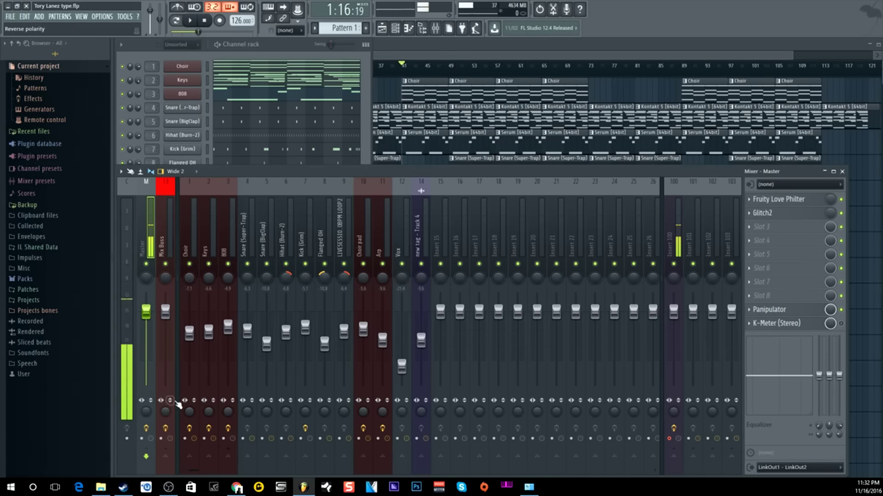
- Play the song from bar 49 of the Playlist with the mixer open to check the track levels, and stop playback
{"action": "left_click", "coordinate": [169, 431]}
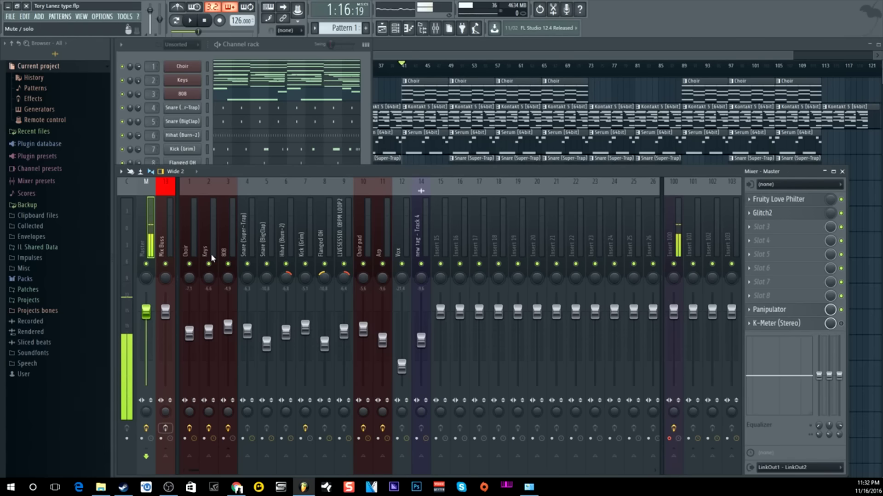
{"action": "left_click", "coordinate": [472, 51]}
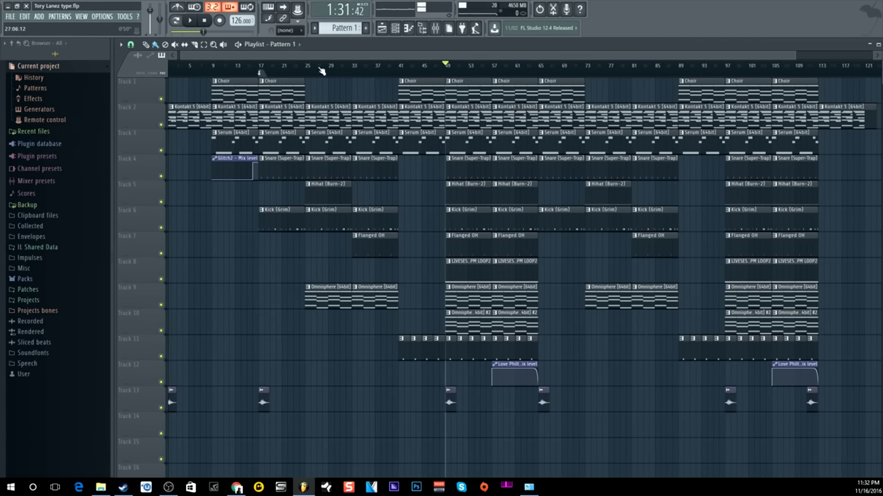
{"action": "left_click", "coordinate": [438, 31]}
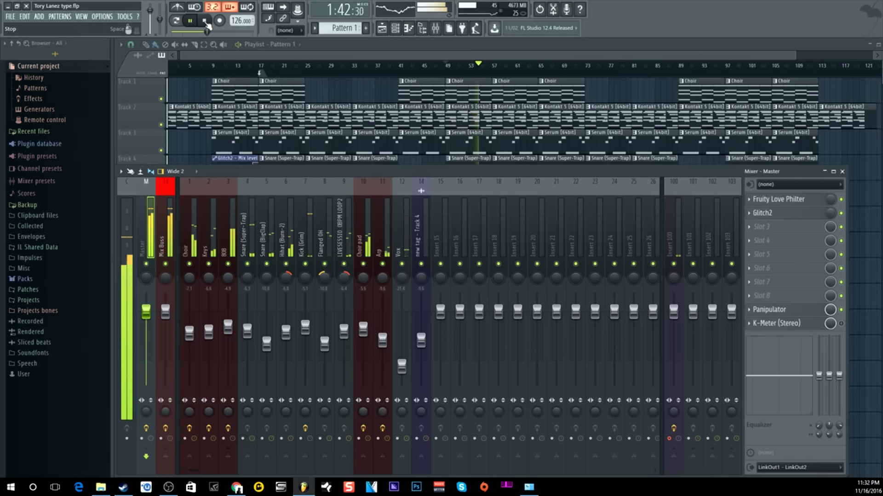
{"action": "left_click", "coordinate": [205, 22]}
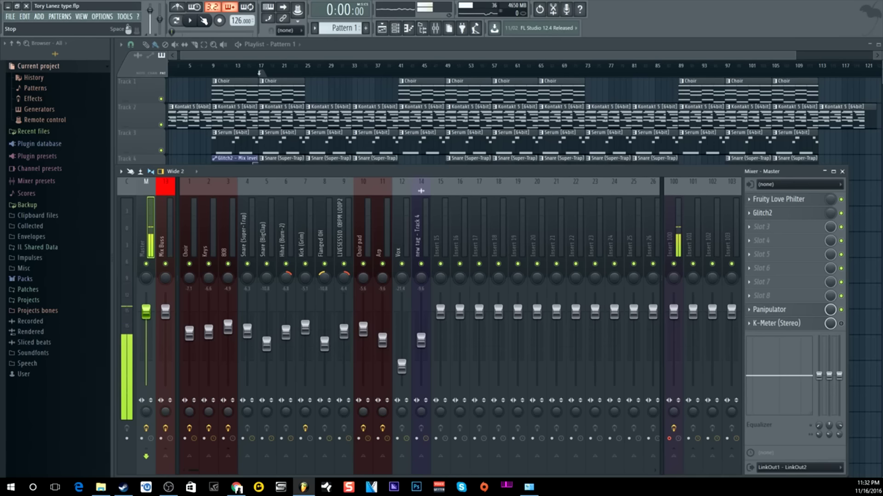
- Play the Playlist from near the end of the Glitch2 mix level automation up to bar 17, and stop playback
{"action": "left_click", "coordinate": [250, 65]}
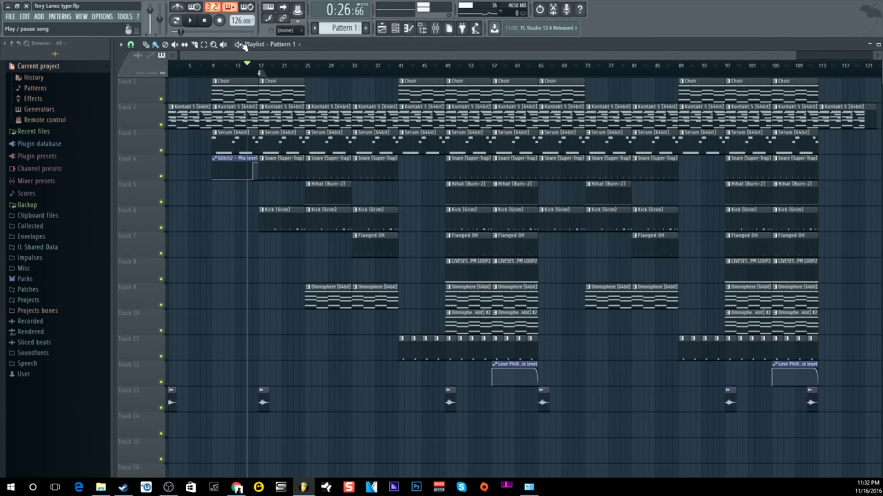
{"action": "left_click", "coordinate": [190, 20]}
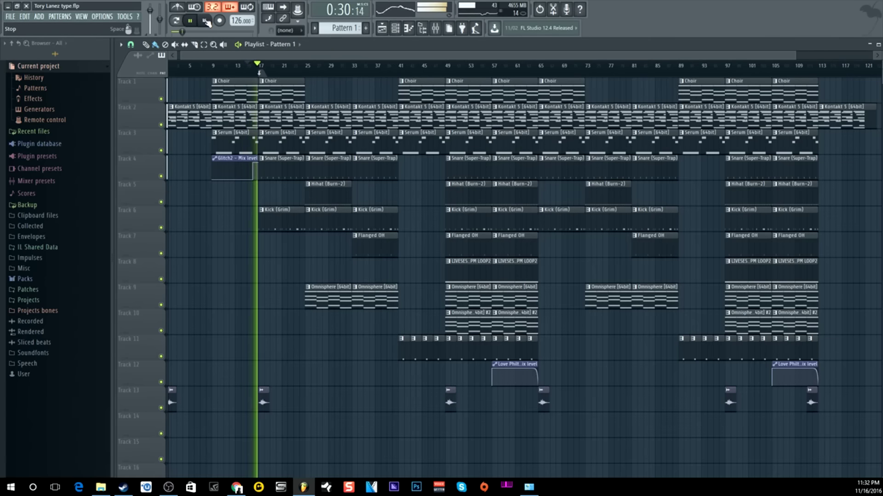
{"action": "left_click", "coordinate": [205, 21]}
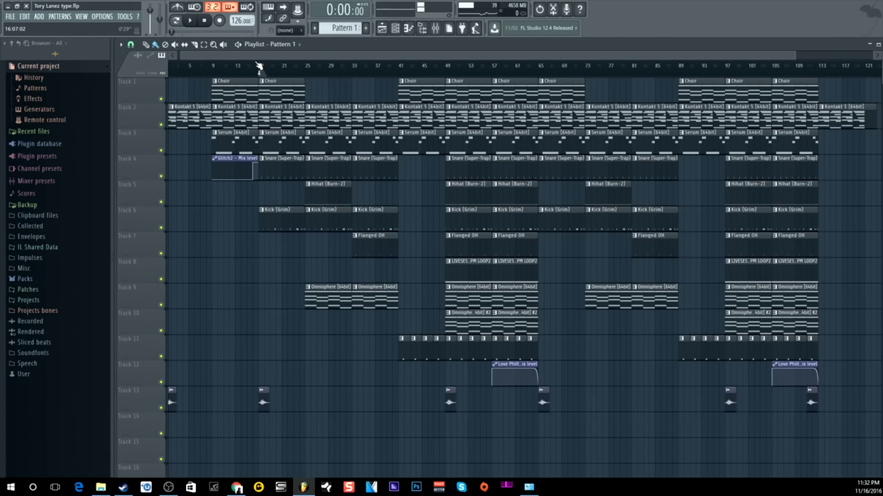
- Zoom the Playlist out to examine the full arrangement from the intro to the last clips
{"action": "left_click_drag", "start_coordinate": [252, 57], "coordinate": [244, 57]}
{"action": "left_click_drag", "start_coordinate": [791, 57], "coordinate": [866, 58]}
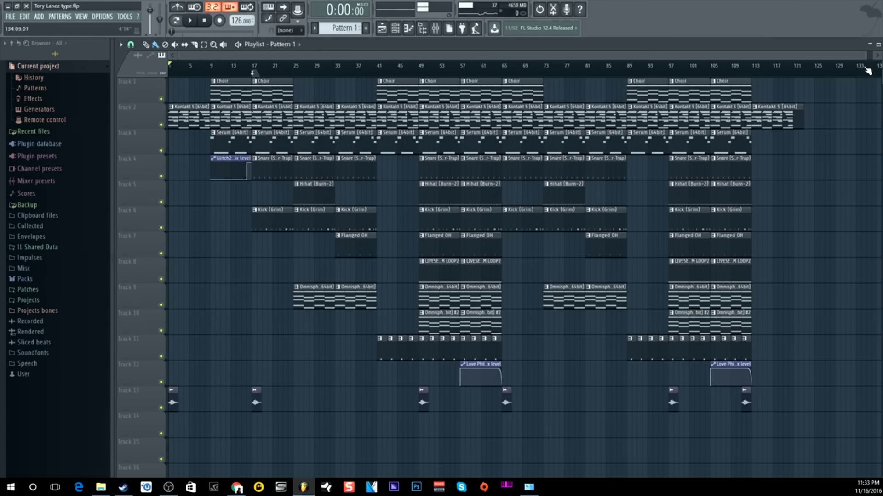
{"action": "left_click", "coordinate": [436, 29]}
{"action": "left_click_drag", "start_coordinate": [329, 54], "coordinate": [218, 63]}
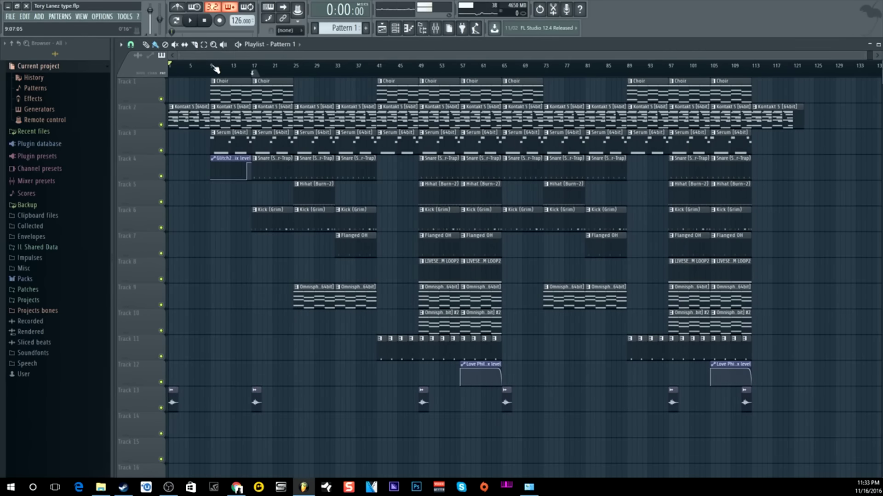